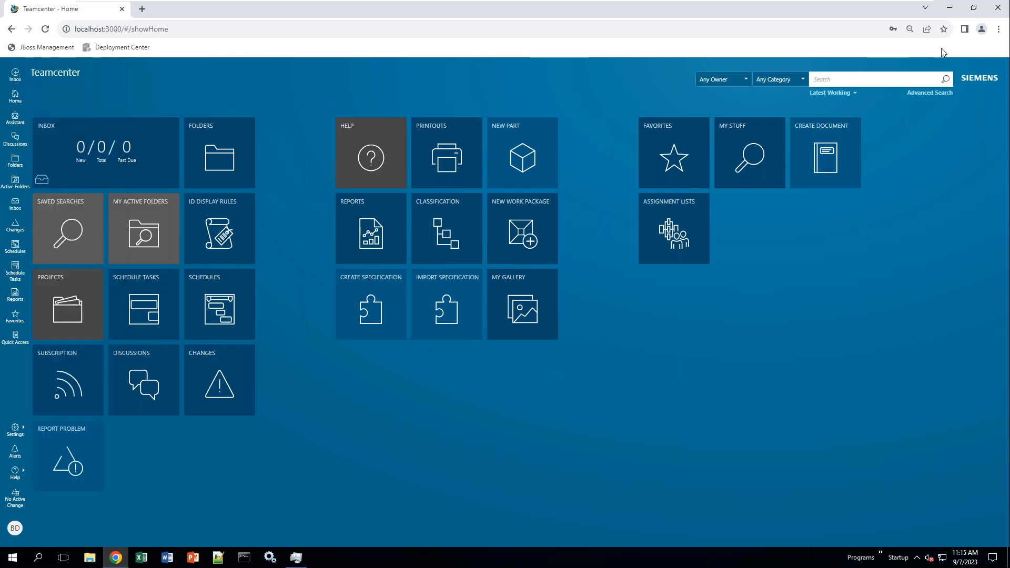
- Minimize Chrome showing the Teamcenter home page to reveal the Windows desktop
{"action": "left_click", "coordinate": [950, 7]}
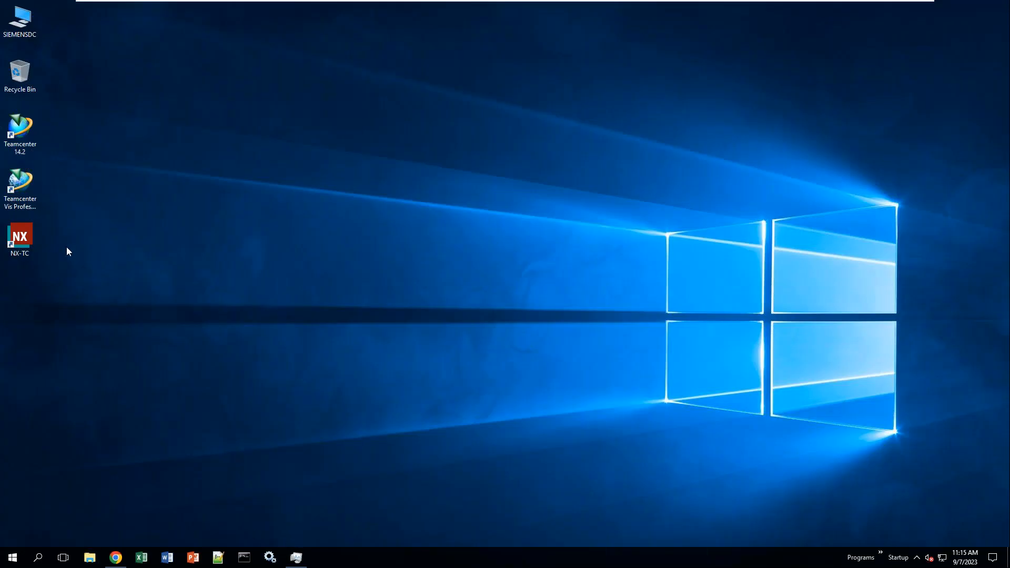
- Launch NX-TC from the desktop icon and log in with the user credentials
{"action": "double_click", "coordinate": [20, 238]}
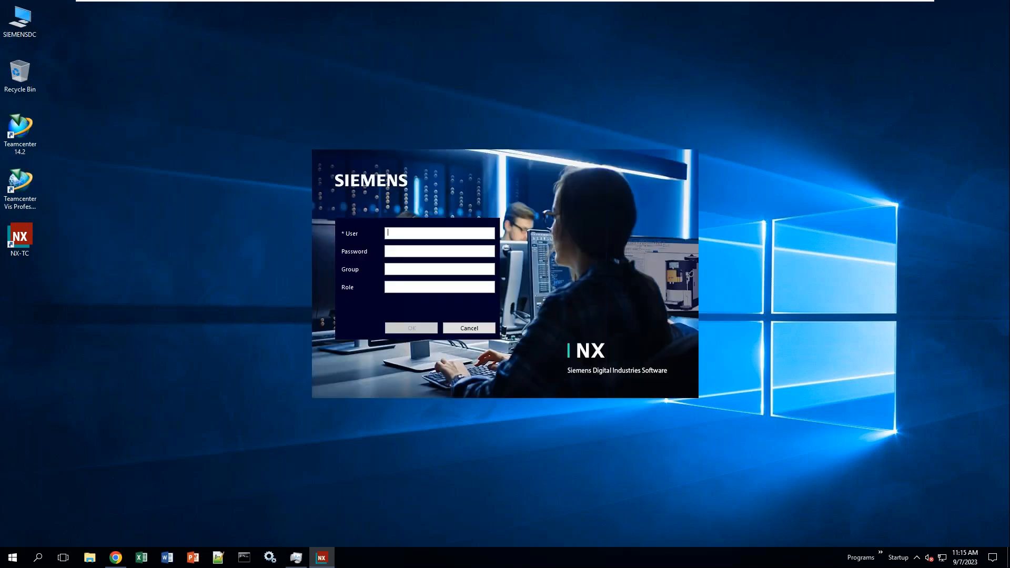
{"action": "key", "text": "Return"}
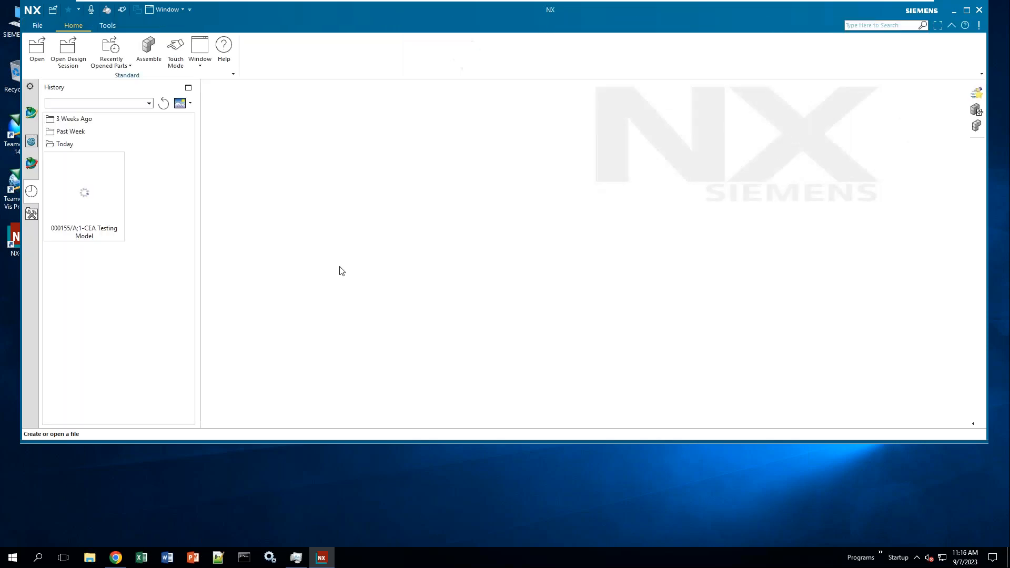
- Maximize NX and browse the Home, Testing Part and CES Presentation folders in Teamcenter Navigator
{"action": "left_click", "coordinate": [967, 11]}
{"action": "left_click_drag", "start_coordinate": [33, 152], "coordinate": [37, 105]}
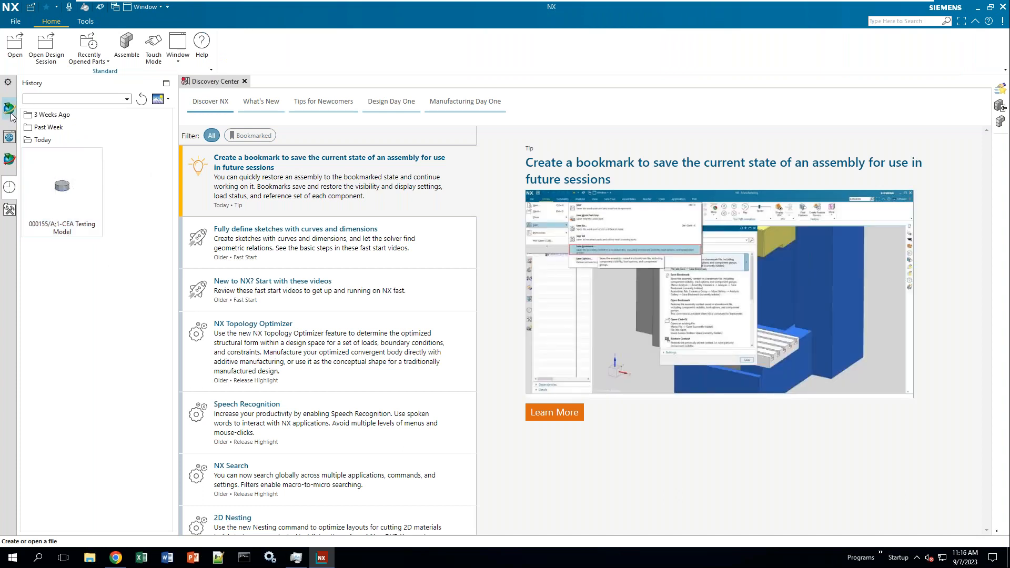
{"action": "left_click", "coordinate": [10, 113]}
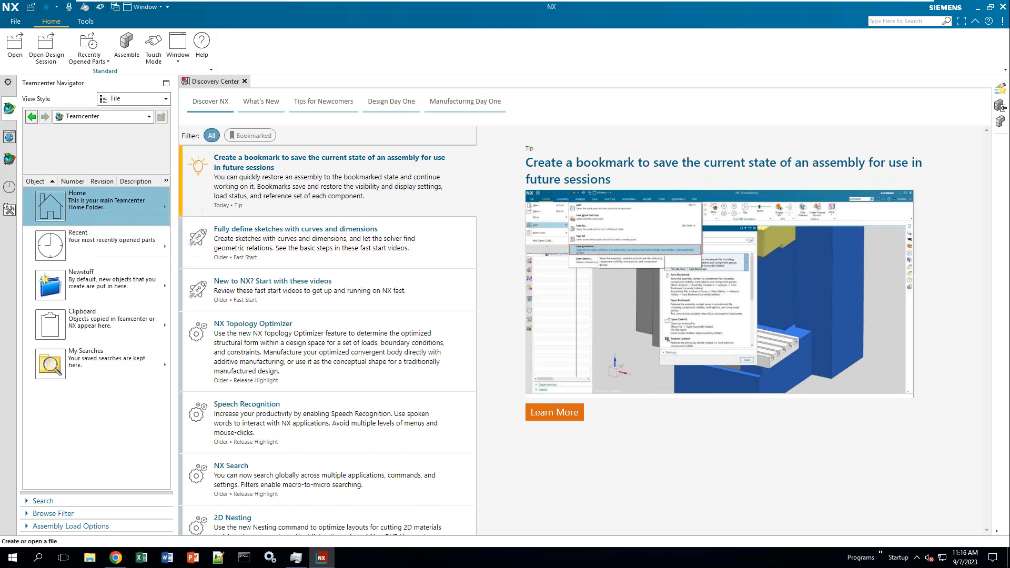
{"action": "double_click", "coordinate": [97, 201]}
{"action": "double_click", "coordinate": [73, 321]}
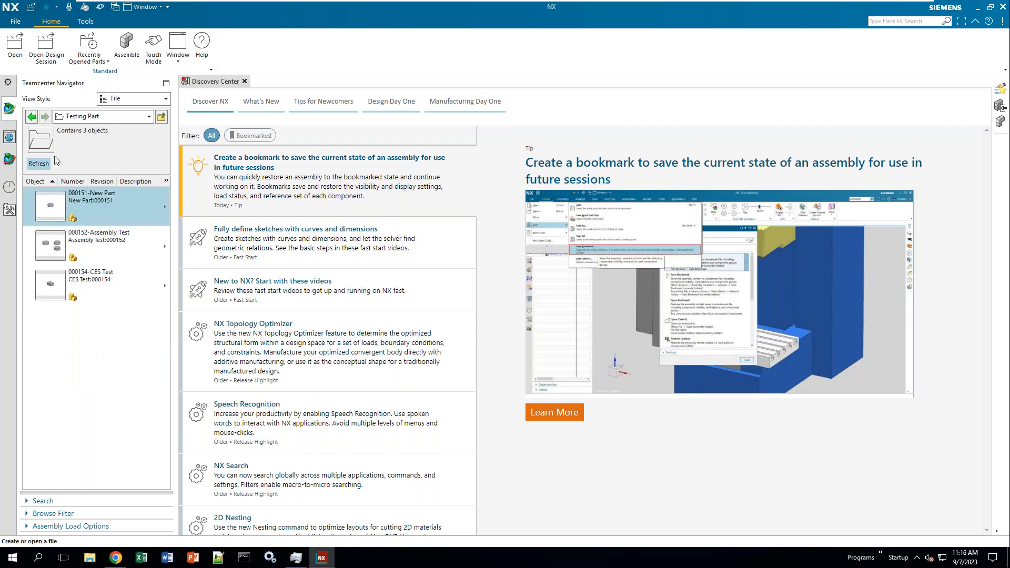
{"action": "left_click", "coordinate": [32, 116]}
{"action": "double_click", "coordinate": [91, 213]}
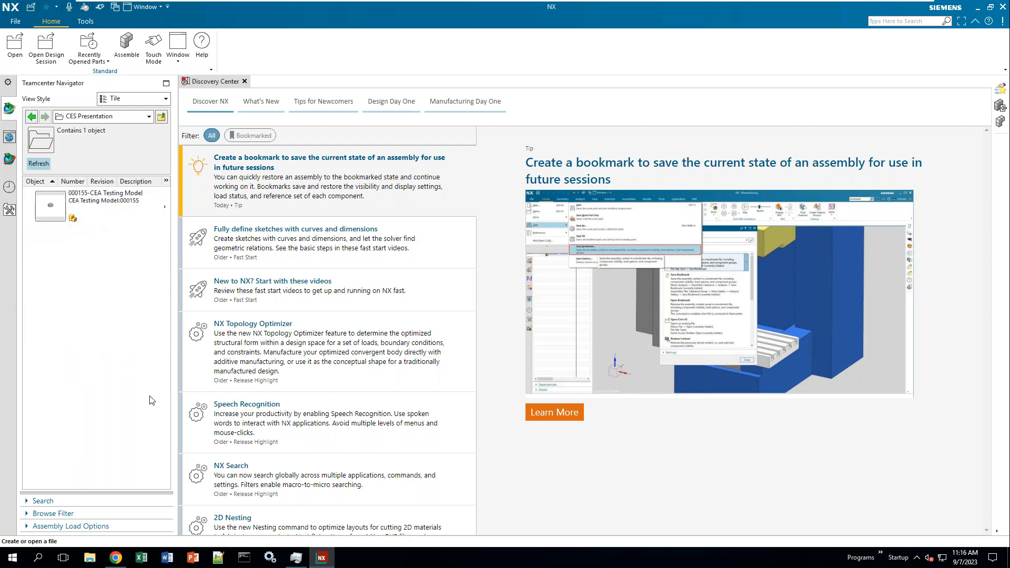
- Bring up Active Workspace inside NX and expand it to fill the window
{"action": "left_click", "coordinate": [9, 162]}
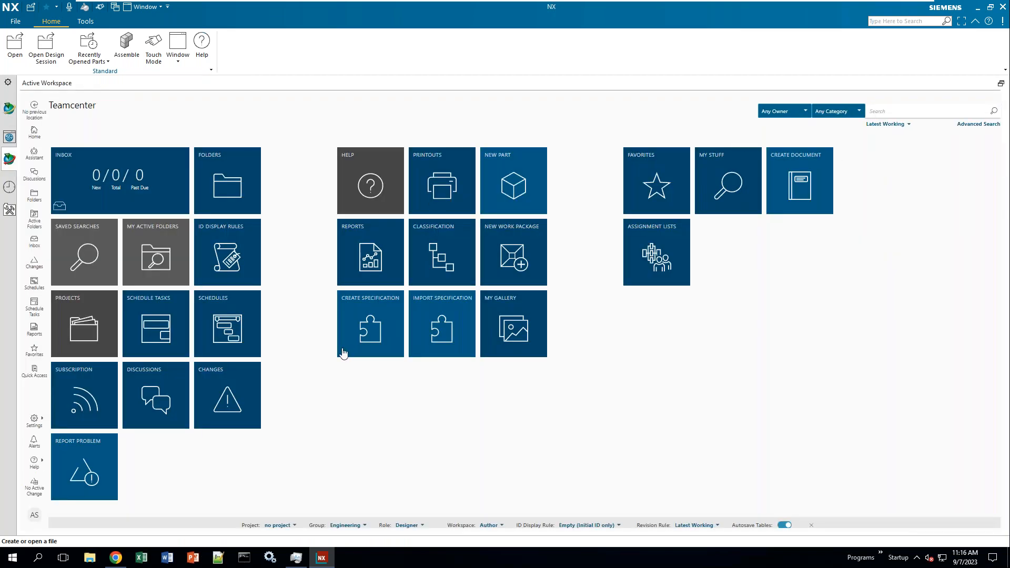
{"action": "left_click", "coordinate": [1001, 84]}
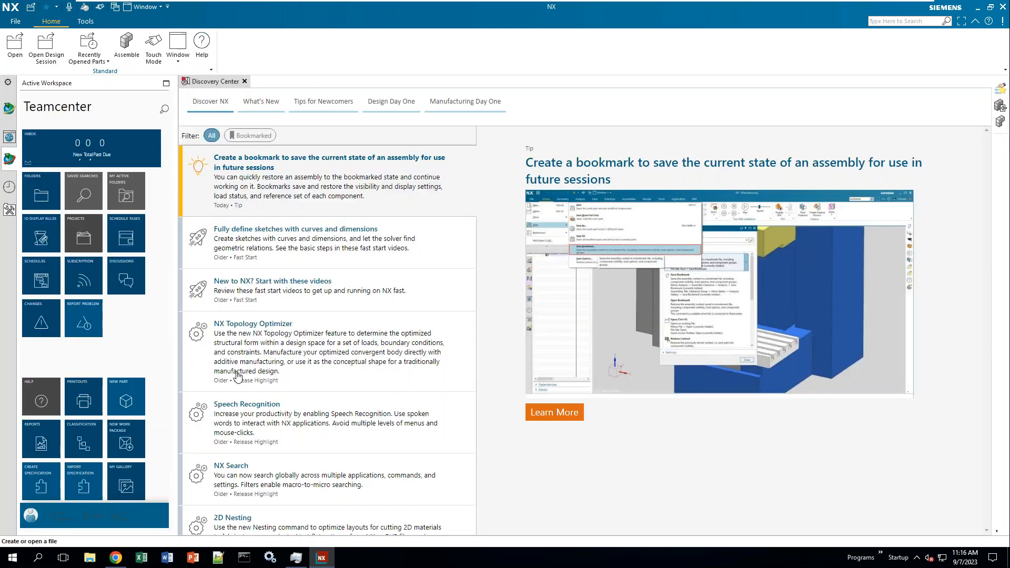
{"action": "left_click", "coordinate": [165, 83]}
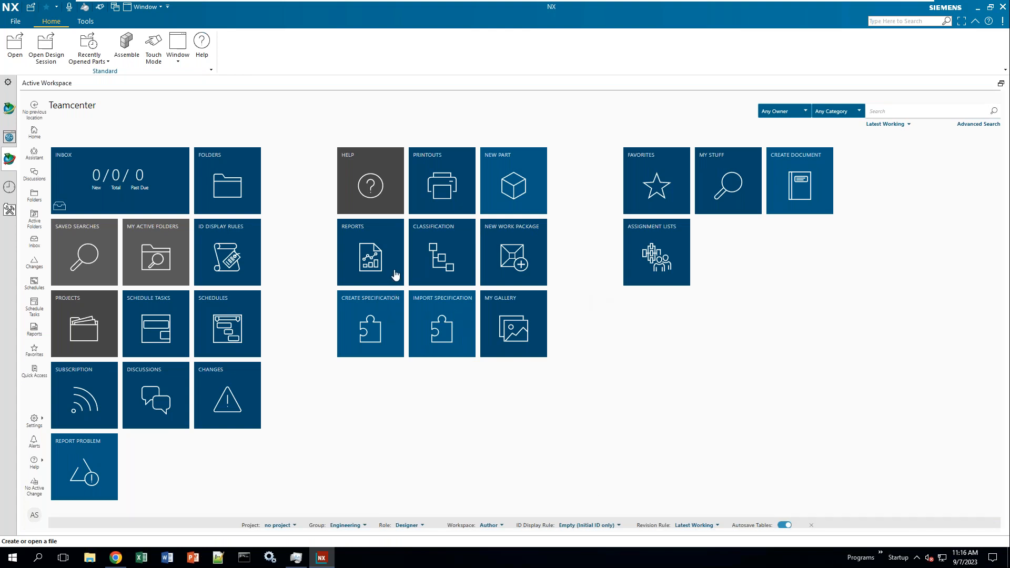
- Start a new Model item with auto-assigned ID 000156/A and name it Testing Part
{"action": "left_click", "coordinate": [15, 23]}
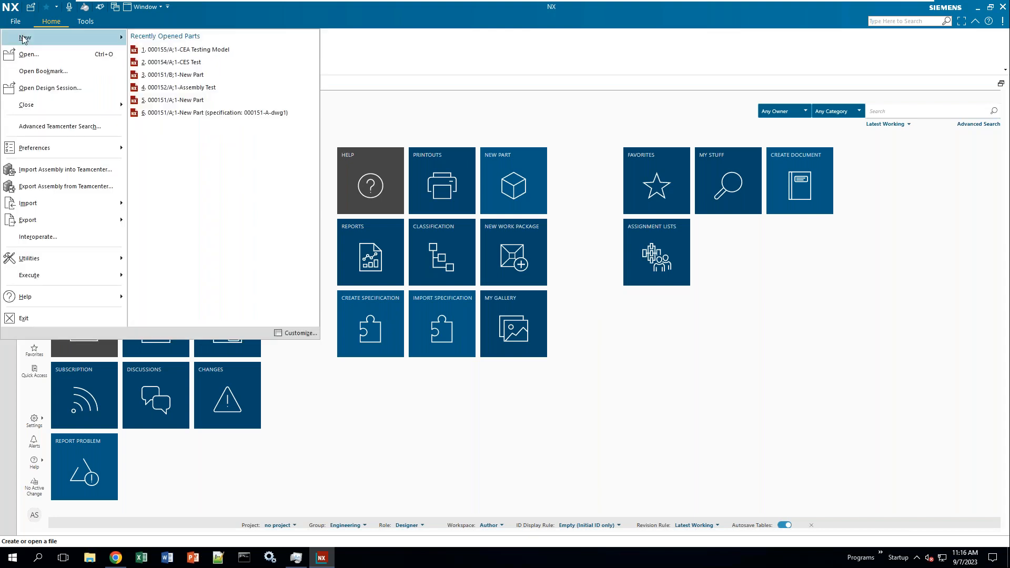
{"action": "mouse_move", "coordinate": [25, 40]}
{"action": "left_click", "coordinate": [208, 69]}
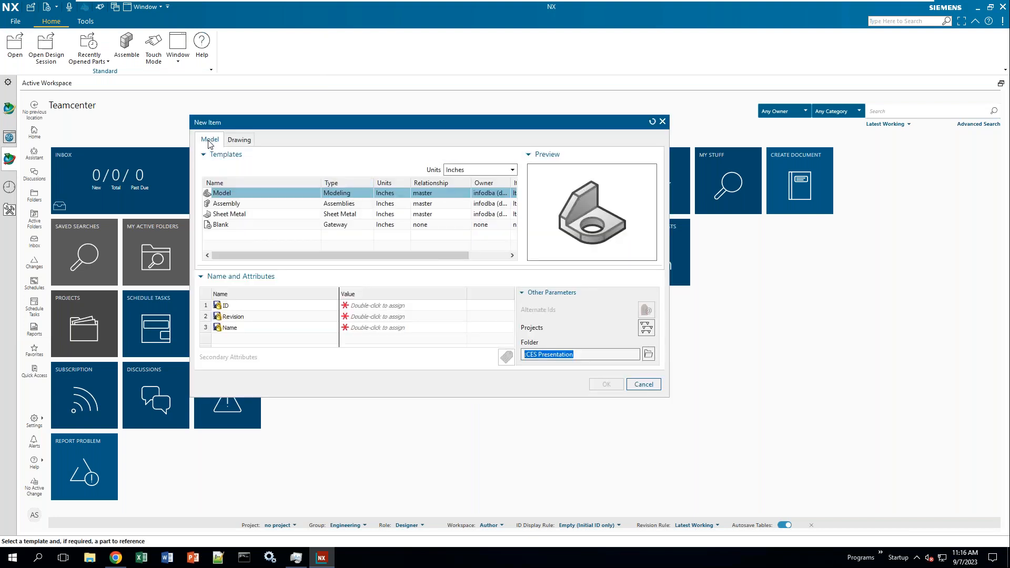
{"action": "double_click", "coordinate": [363, 306]}
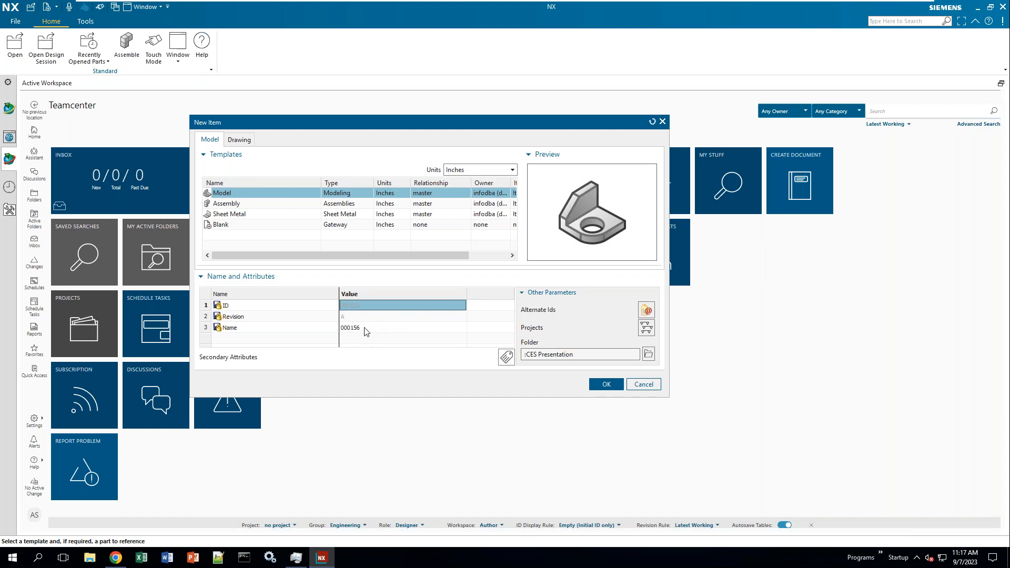
{"action": "left_click", "coordinate": [364, 328]}
{"action": "left_click", "coordinate": [364, 327]}
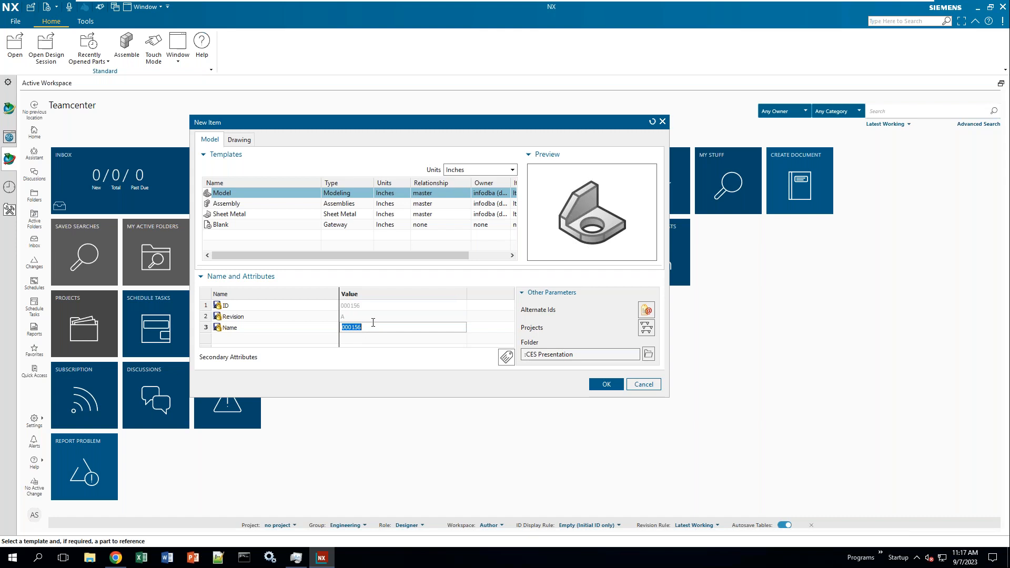
{"action": "type", "text": "Testing Part"}
- In Folder Select, create a CES Test folder under Home and confirm it as destination
{"action": "left_click", "coordinate": [646, 355]}
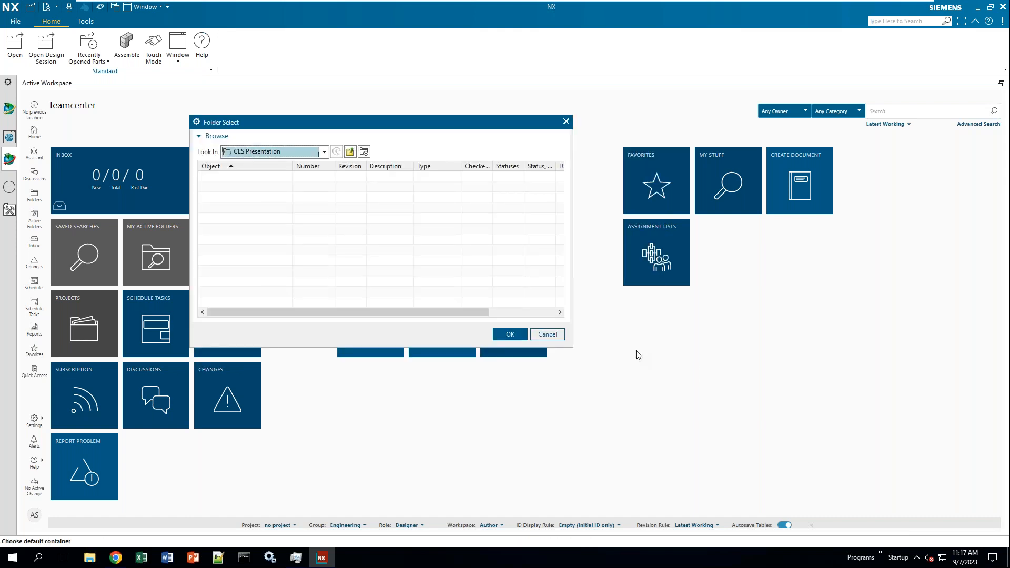
{"action": "left_click", "coordinate": [350, 156]}
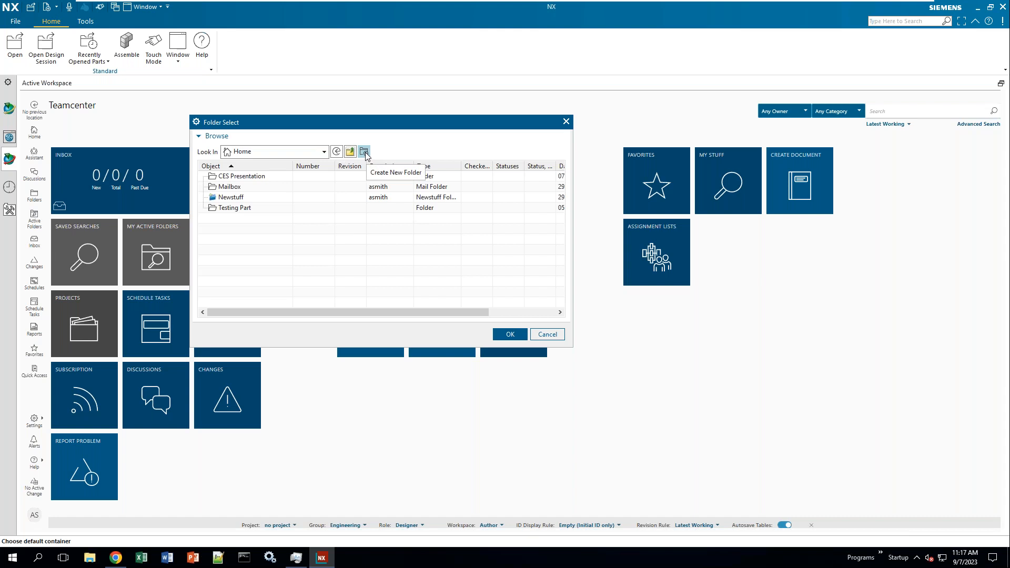
{"action": "left_click", "coordinate": [364, 152]}
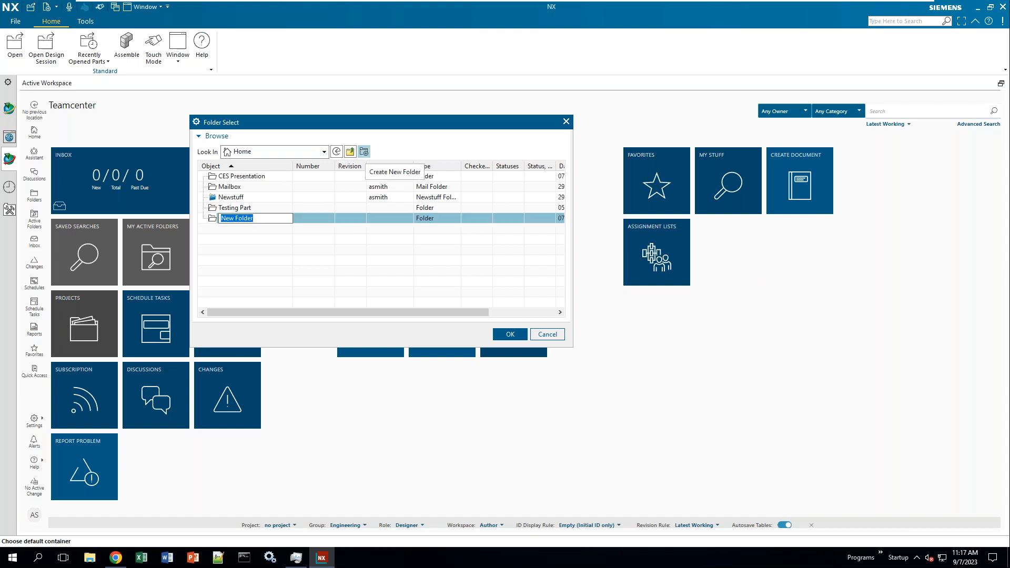
{"action": "type", "text": "CES Test"}
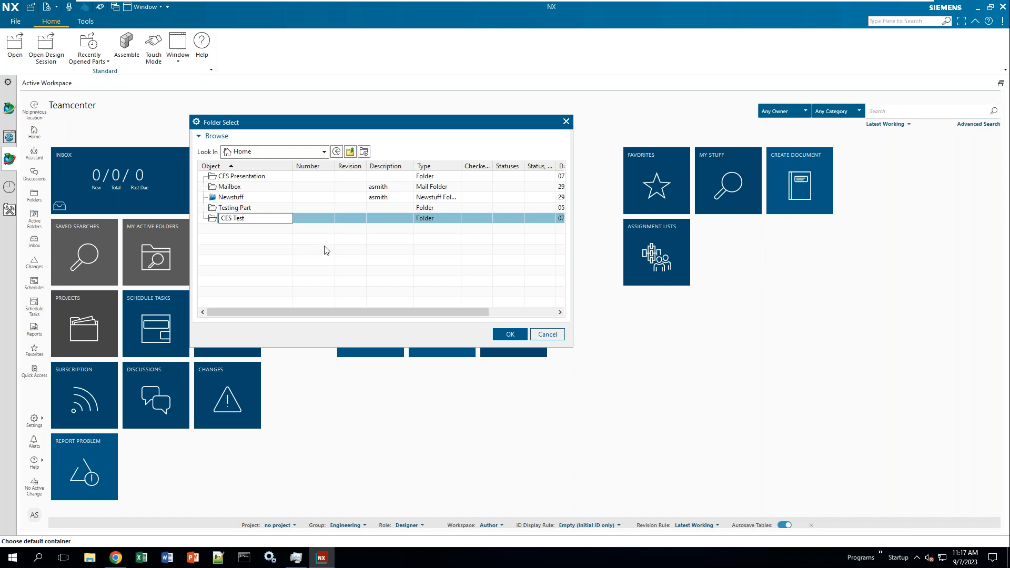
{"action": "key", "text": "Return"}
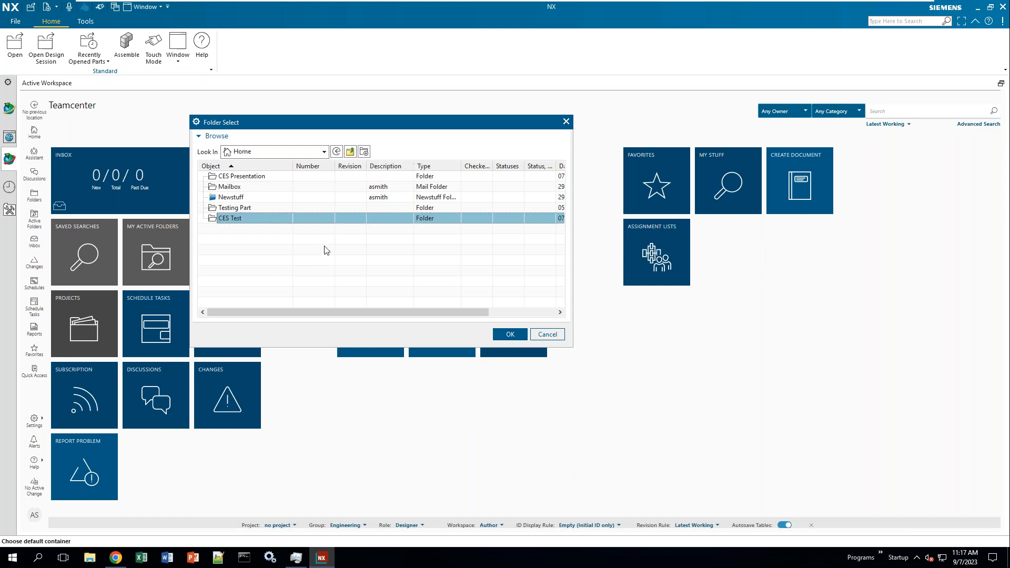
{"action": "double_click", "coordinate": [230, 219]}
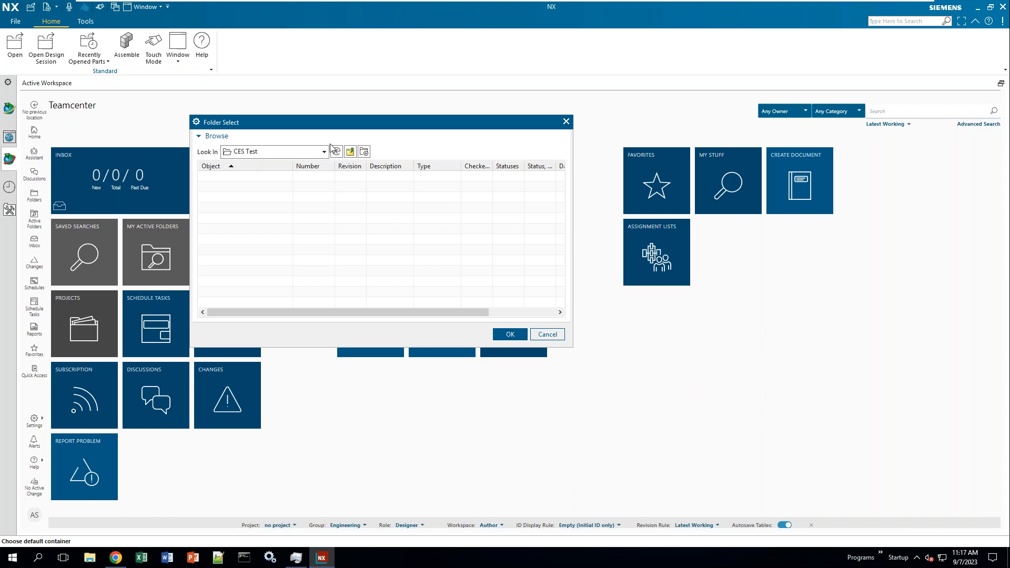
{"action": "left_click", "coordinate": [349, 152]}
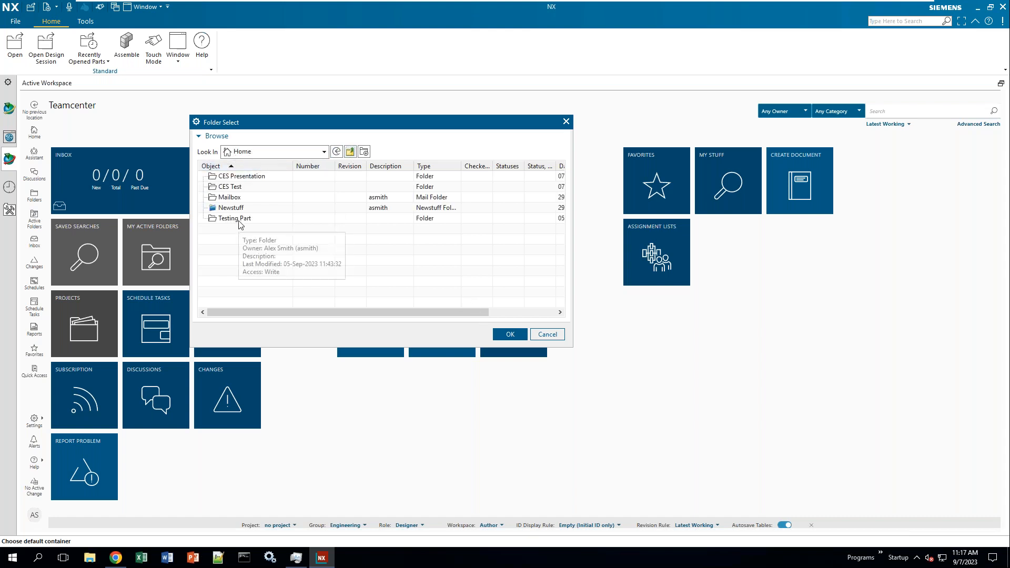
{"action": "double_click", "coordinate": [244, 189]}
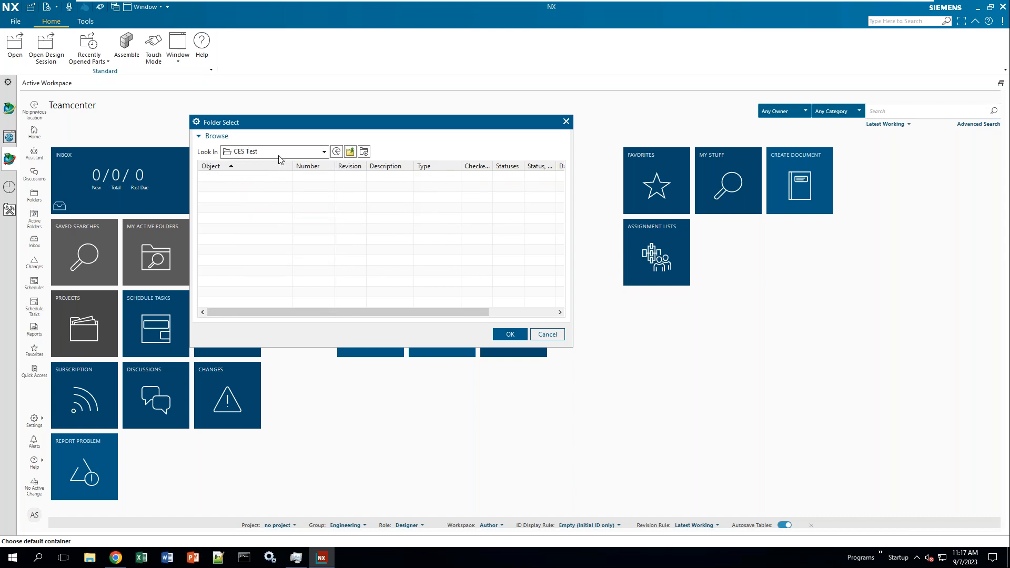
{"action": "left_click", "coordinate": [509, 336]}
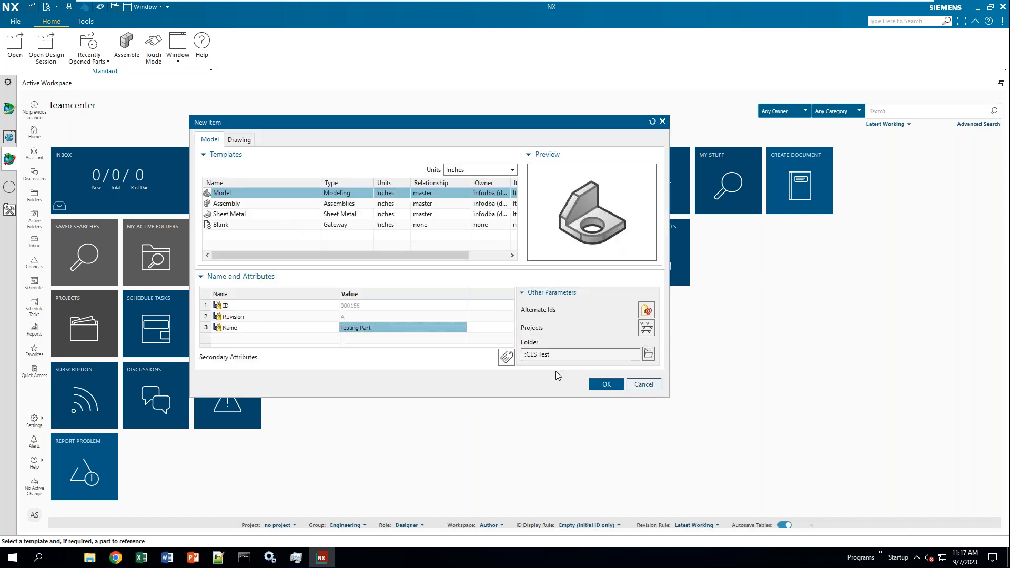
{"action": "left_click_drag", "start_coordinate": [561, 356], "coordinate": [498, 360]}
- Create the Testing Part model and start a sketch on the Top datum plane
{"action": "left_click", "coordinate": [607, 384]}
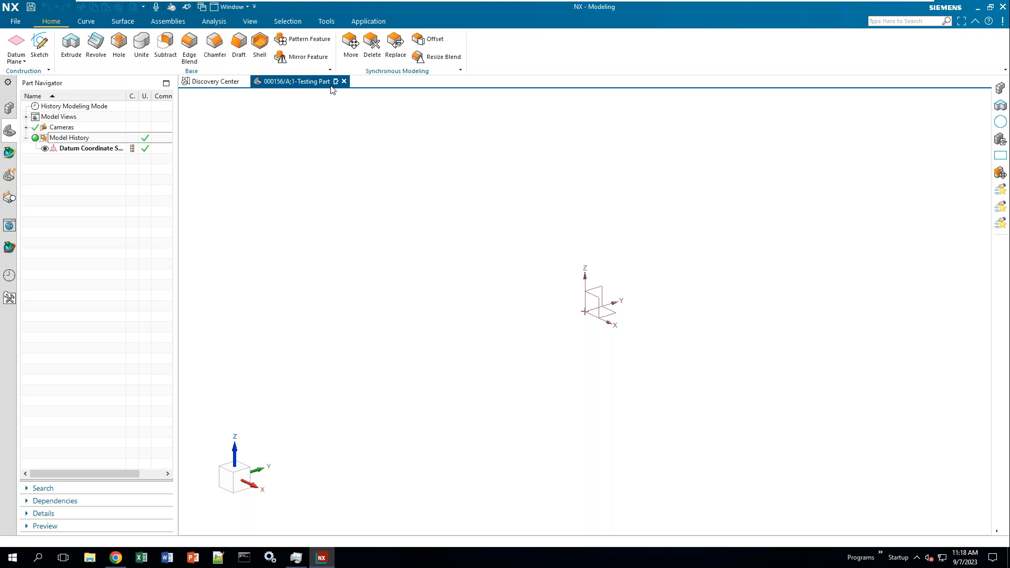
{"action": "left_click", "coordinate": [40, 46]}
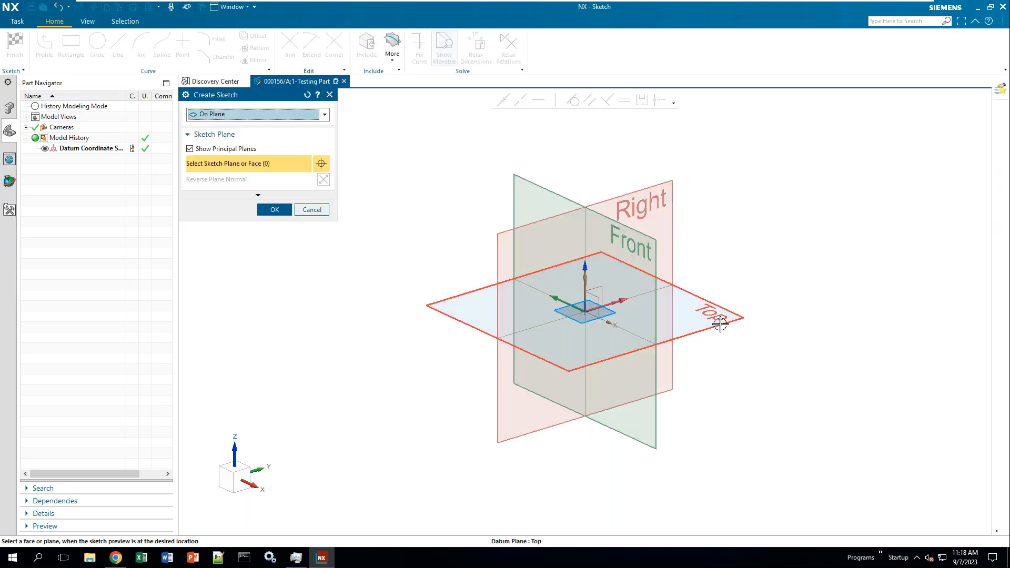
{"action": "left_click", "coordinate": [662, 336]}
{"action": "left_click", "coordinate": [274, 211]}
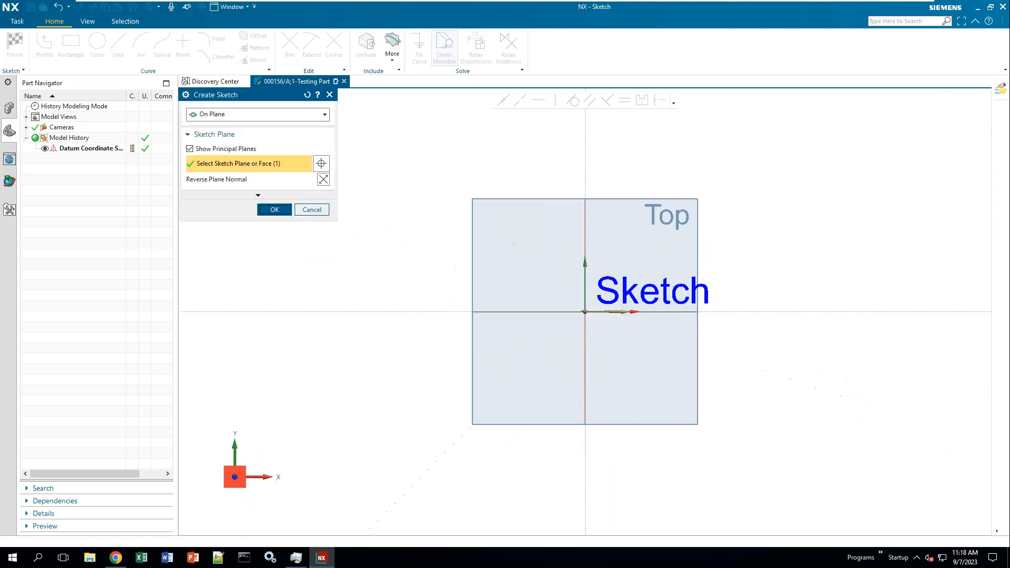
- Draw a rectangle around the origin and finish the sketch
{"action": "left_click", "coordinate": [71, 45]}
{"action": "left_click", "coordinate": [494, 242]}
{"action": "left_click", "coordinate": [702, 406]}
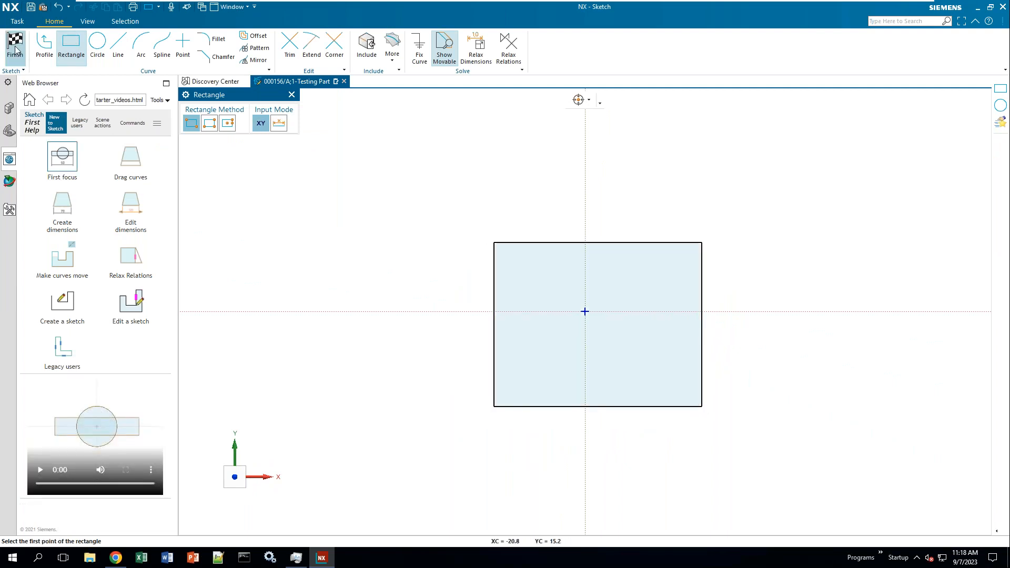
{"action": "left_click", "coordinate": [15, 44]}
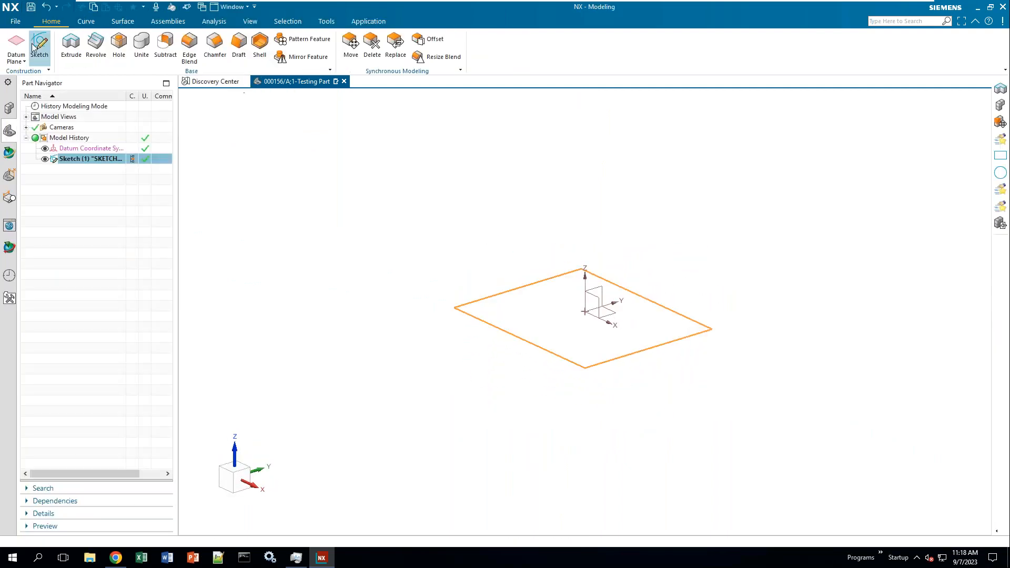
- Extrude the rectangle sketch curves to an end distance of 5 in, creating Extrude (2)
{"action": "left_click", "coordinate": [78, 48]}
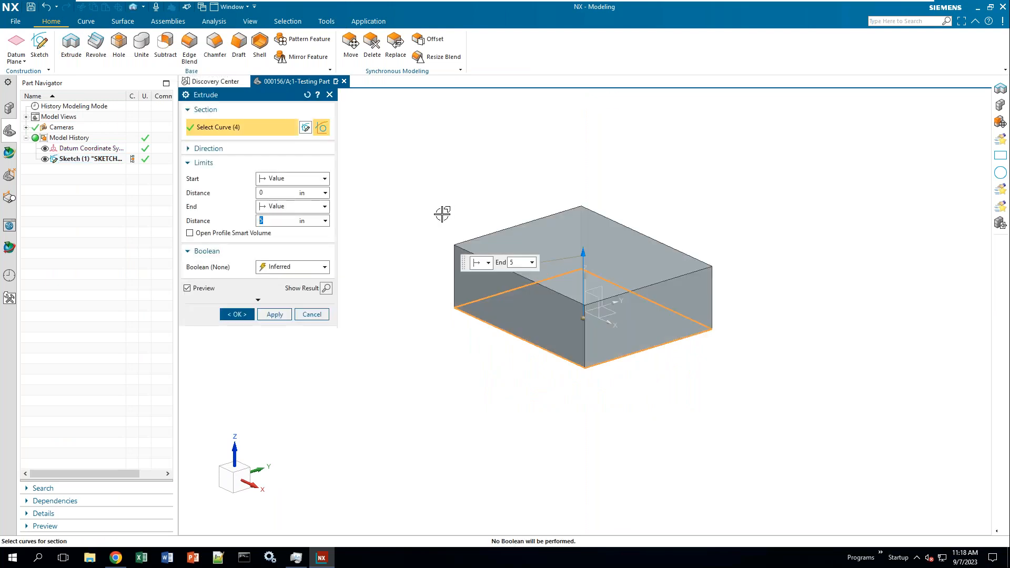
{"action": "left_click", "coordinate": [236, 314]}
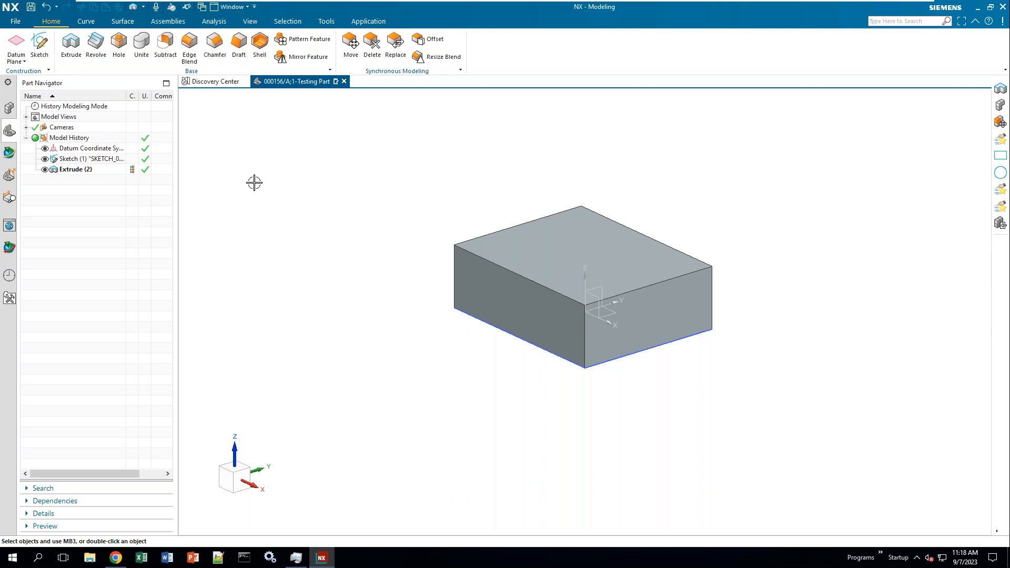
- Turn on Save JT Data in the NX Save Options
{"action": "left_click", "coordinate": [21, 24]}
{"action": "mouse_move", "coordinate": [90, 163]}
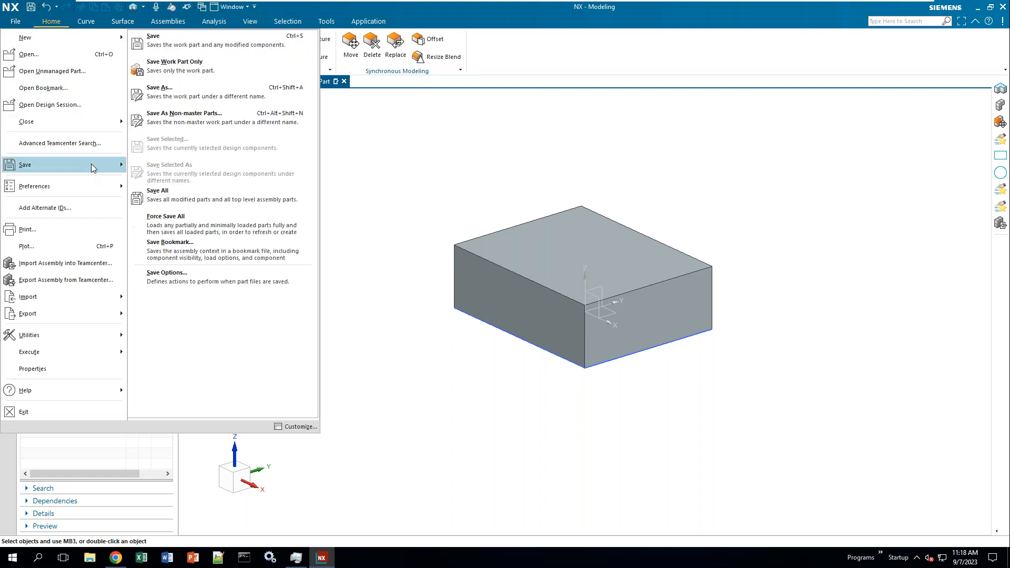
{"action": "left_click", "coordinate": [198, 279]}
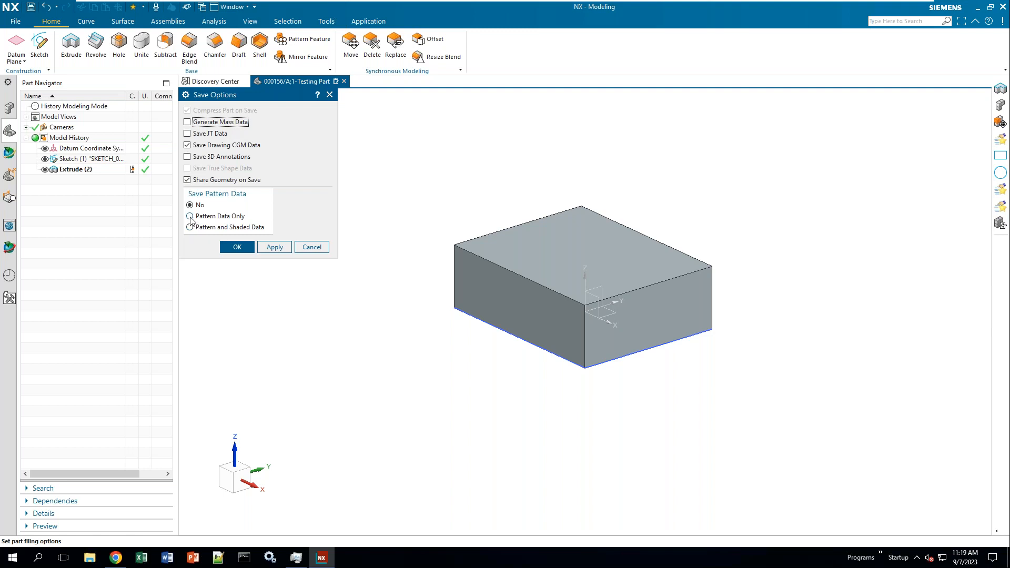
{"action": "left_click", "coordinate": [188, 134]}
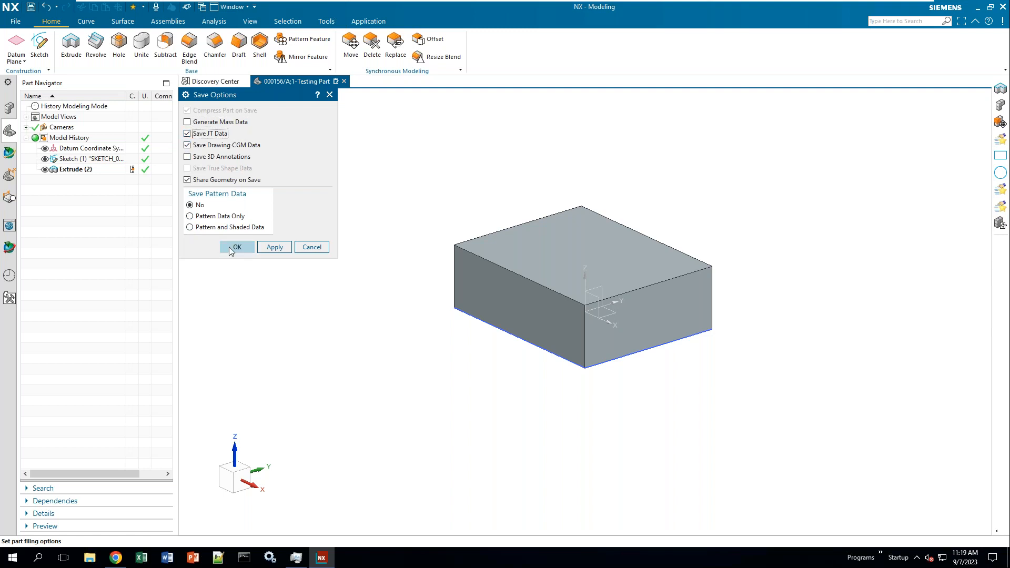
{"action": "left_click", "coordinate": [235, 247]}
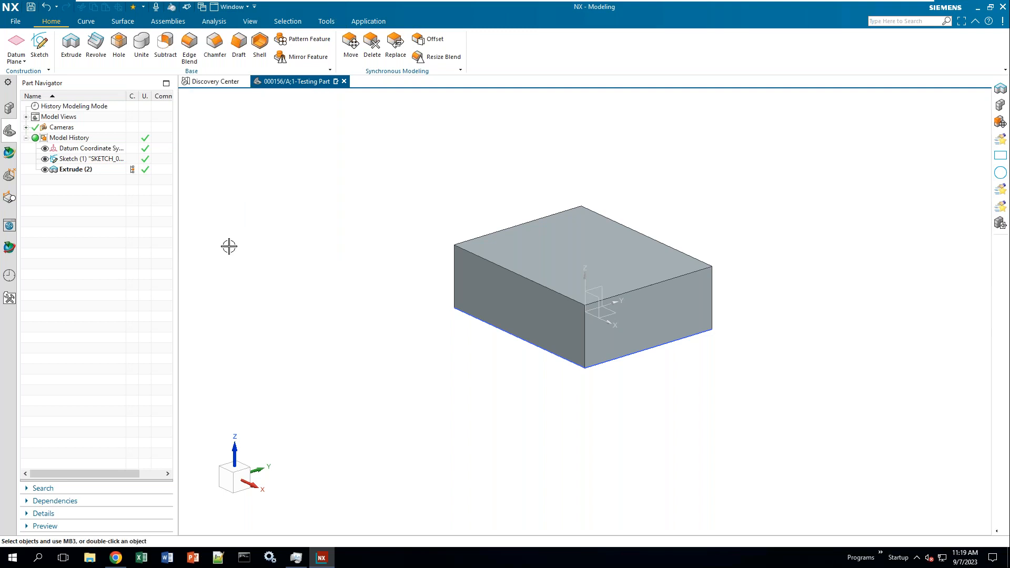
- Save 000156/A;1-Testing Part from the Quick Access toolbar
{"action": "left_click", "coordinate": [31, 9]}
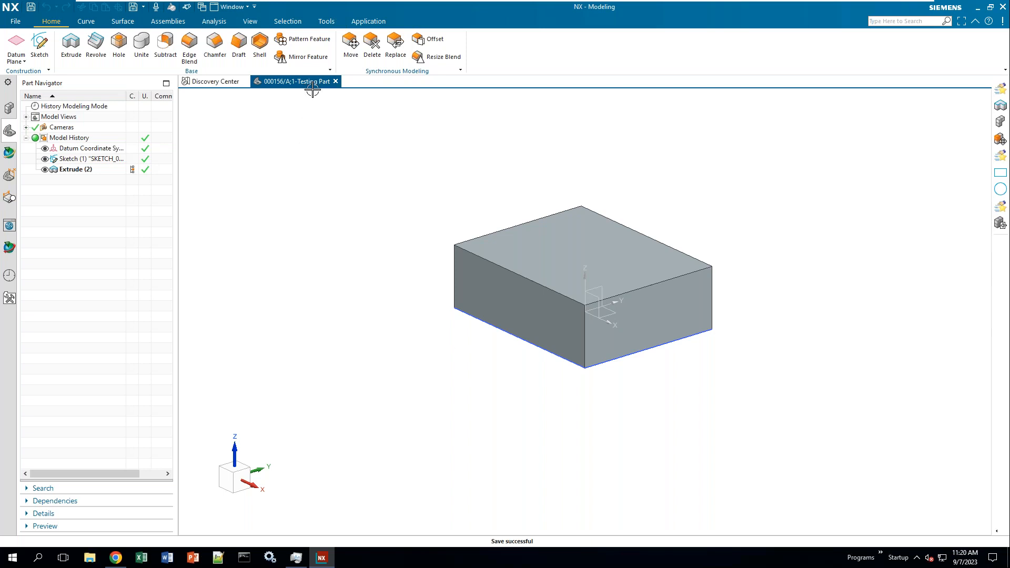
- Close the part and open the CES Test folder from the Folders tile in Active Workspace
{"action": "left_click", "coordinate": [336, 81]}
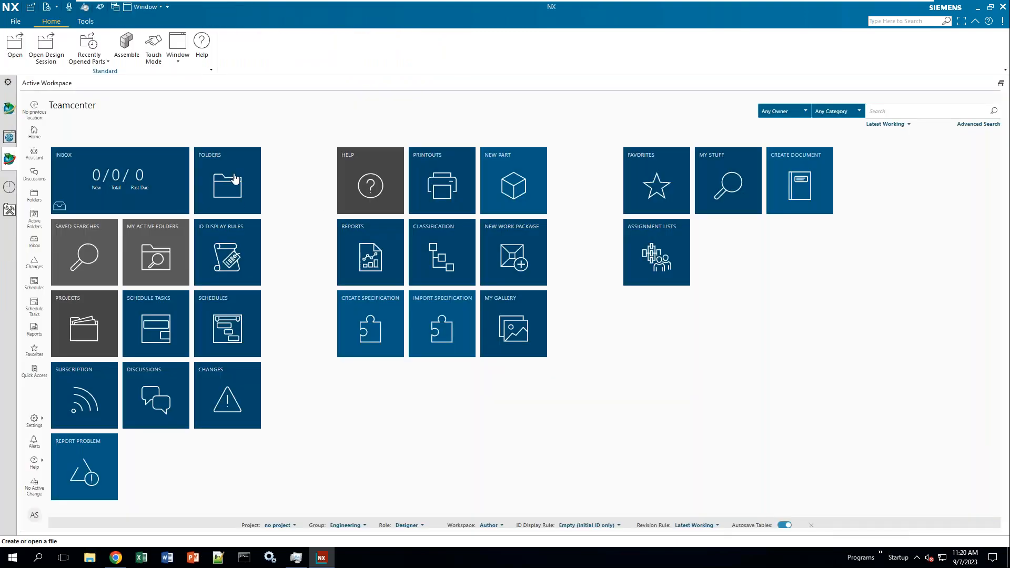
{"action": "left_click", "coordinate": [234, 179]}
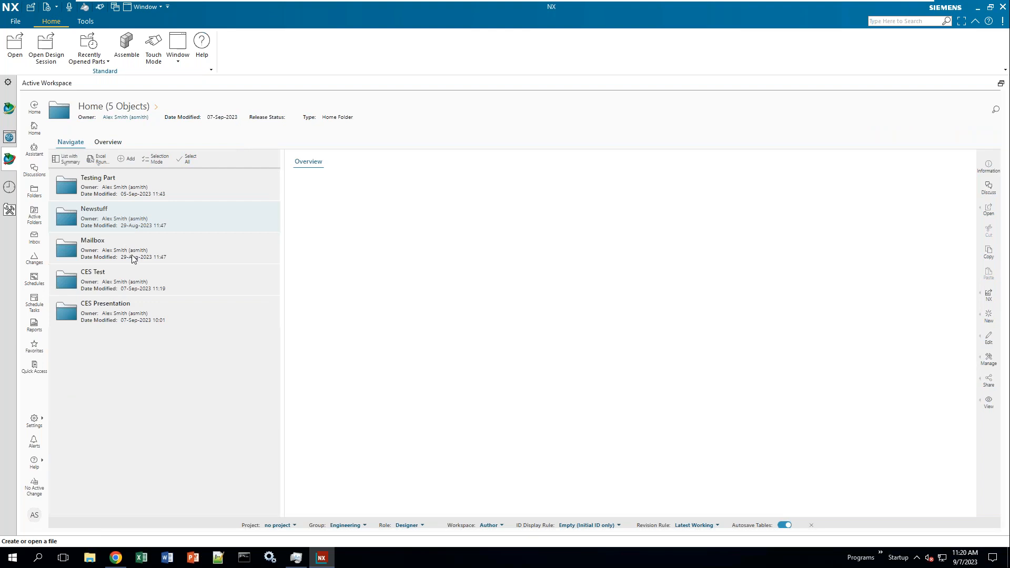
{"action": "left_click", "coordinate": [268, 276]}
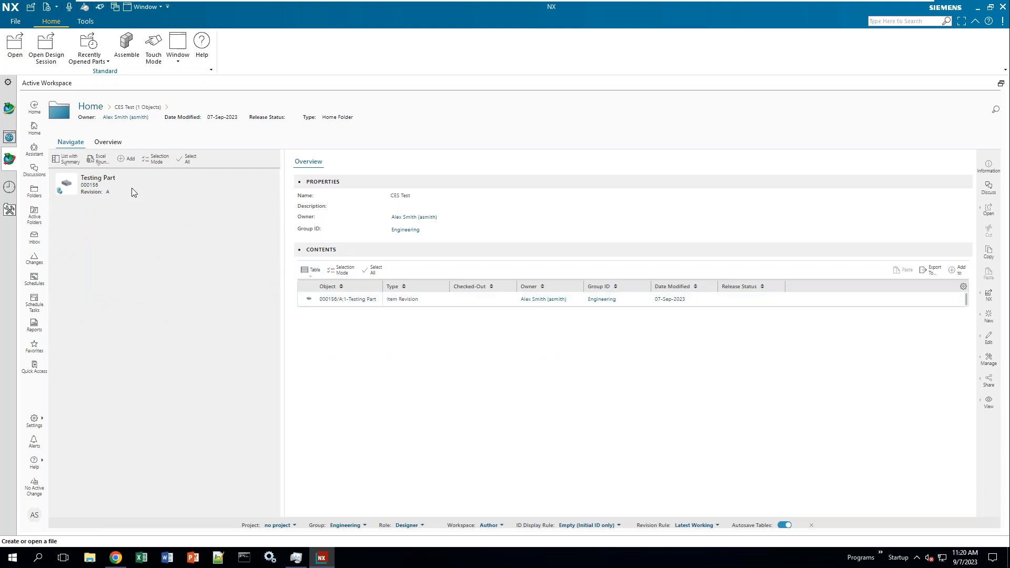
- Review Testing Part's Attachments and History (revision 000156/A;1), then tick it in Selection Mode
{"action": "left_click", "coordinate": [204, 182]}
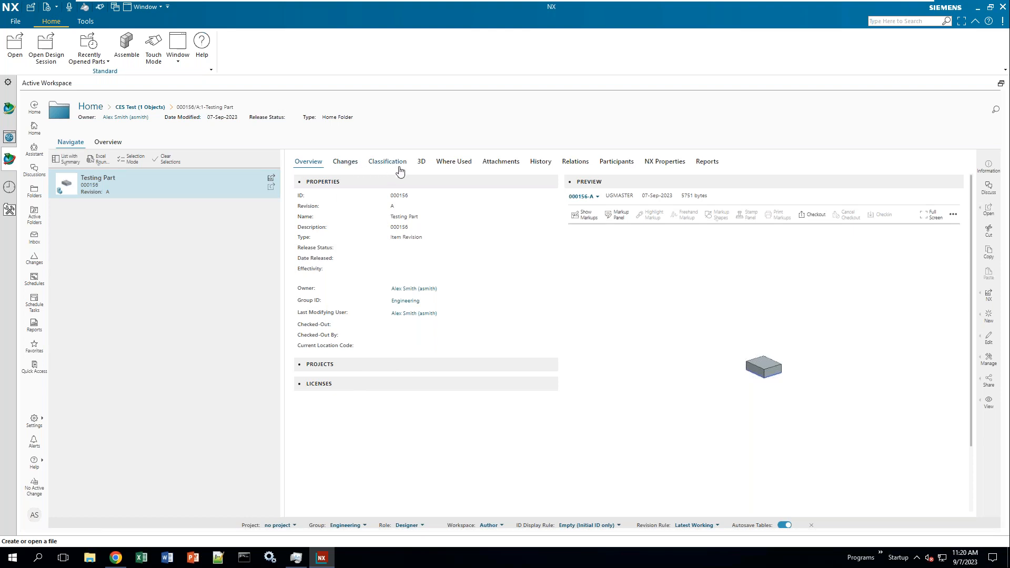
{"action": "left_click", "coordinate": [497, 163]}
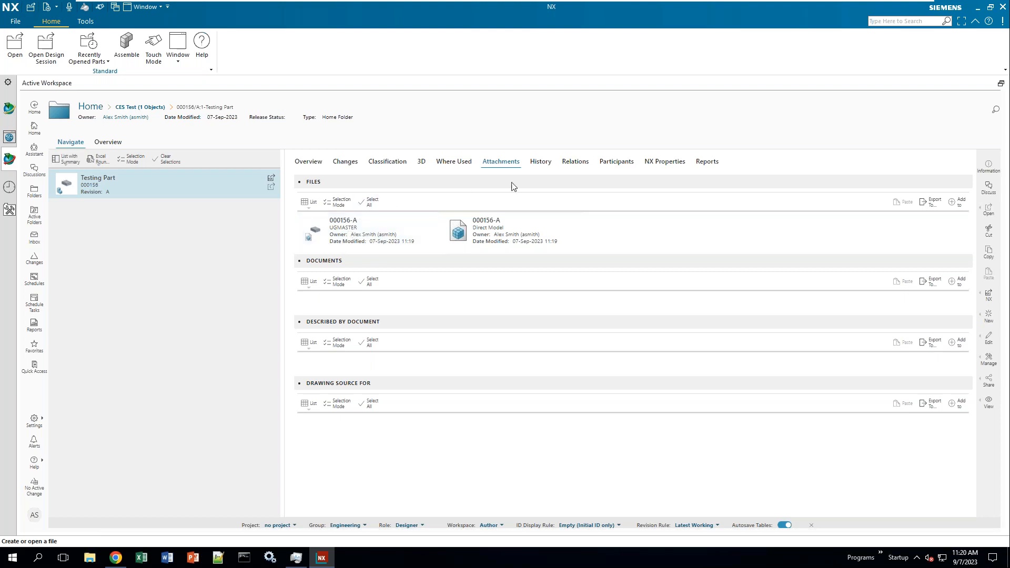
{"action": "left_click", "coordinate": [542, 163]}
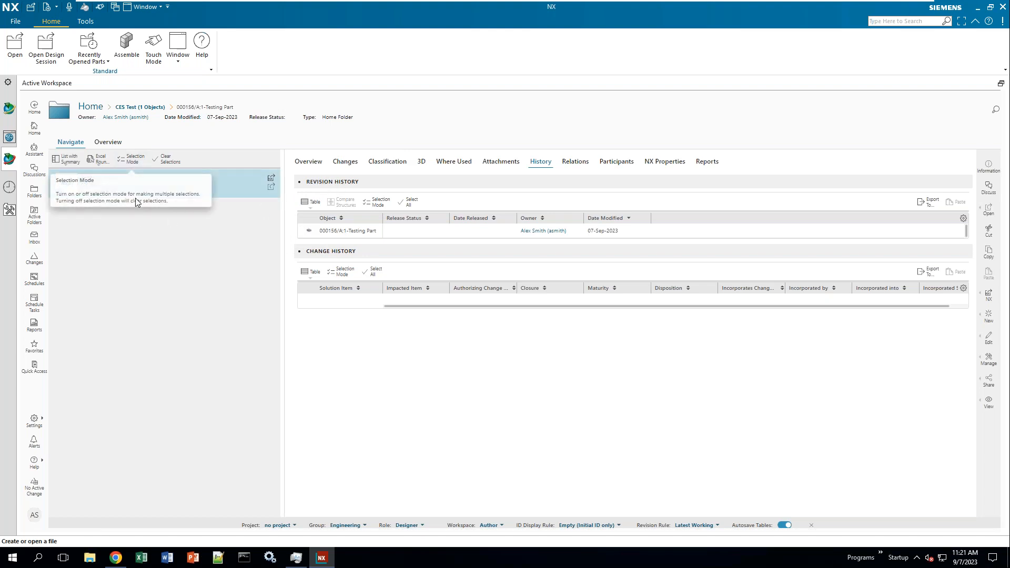
{"action": "left_click", "coordinate": [133, 160]}
{"action": "left_click", "coordinate": [58, 185]}
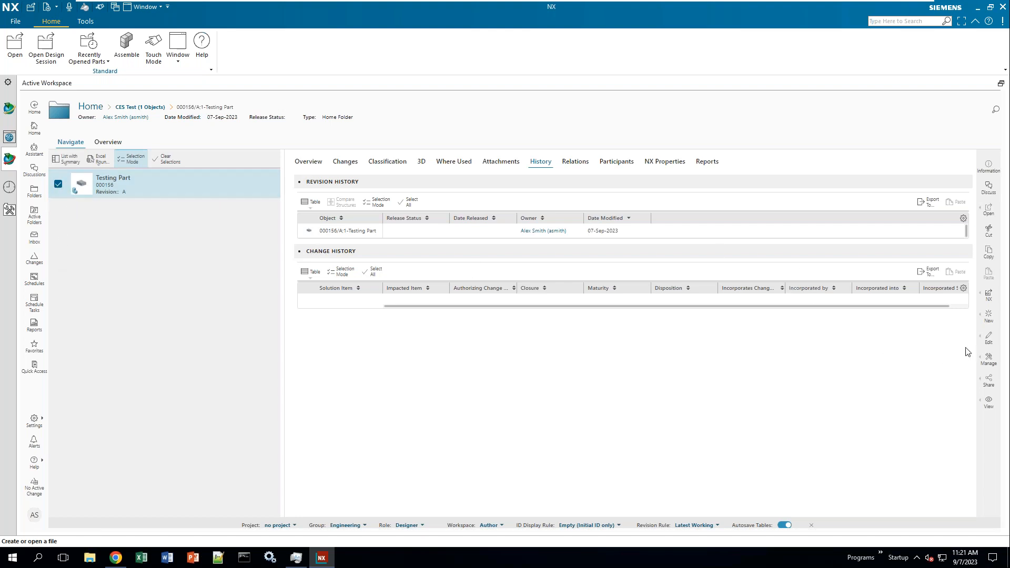
- Submit 000156/A;1-Testing Part to a workflow using the Production Release template from All templates
{"action": "left_click", "coordinate": [990, 366]}
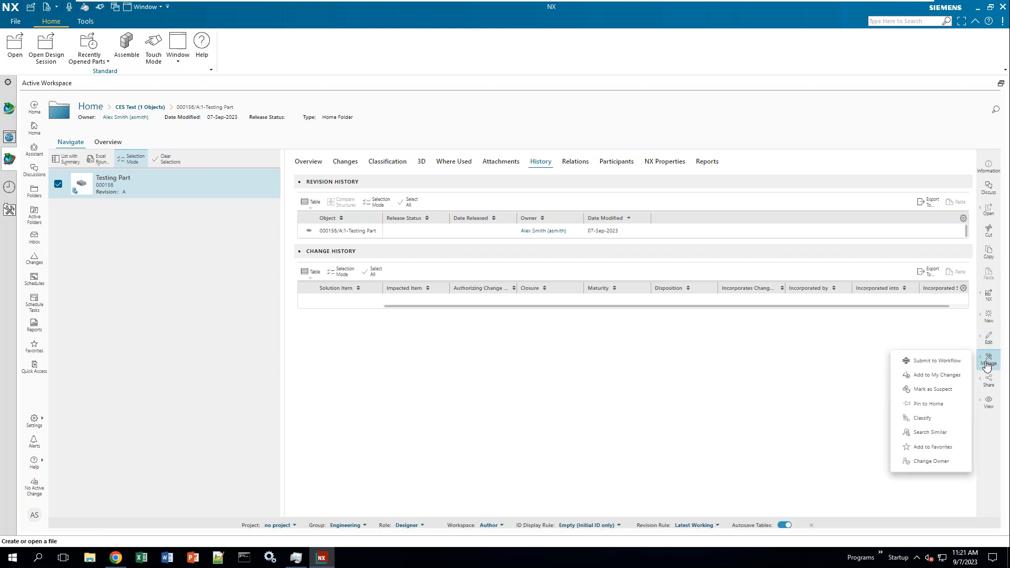
{"action": "left_click", "coordinate": [931, 367]}
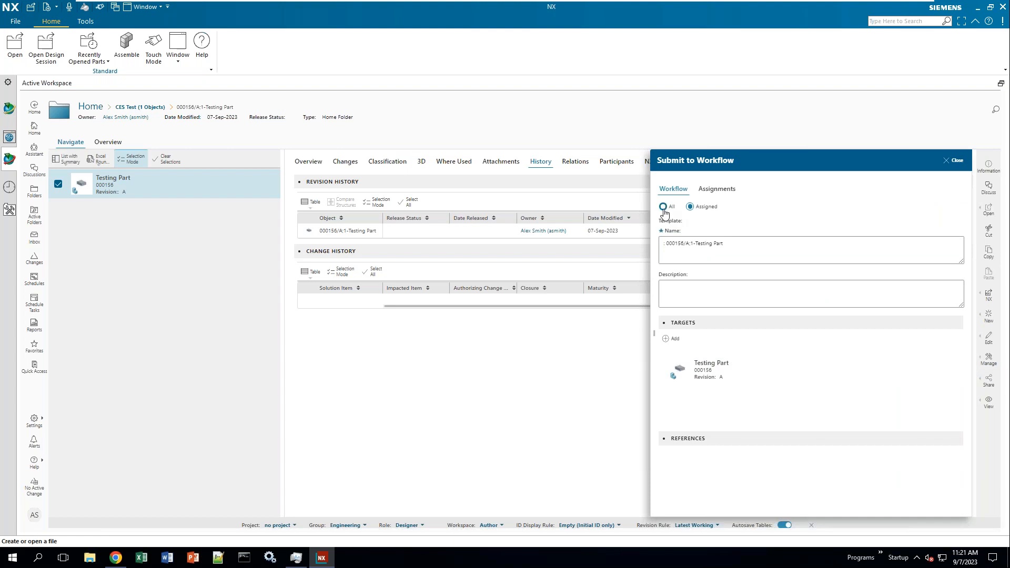
{"action": "left_click", "coordinate": [663, 207]}
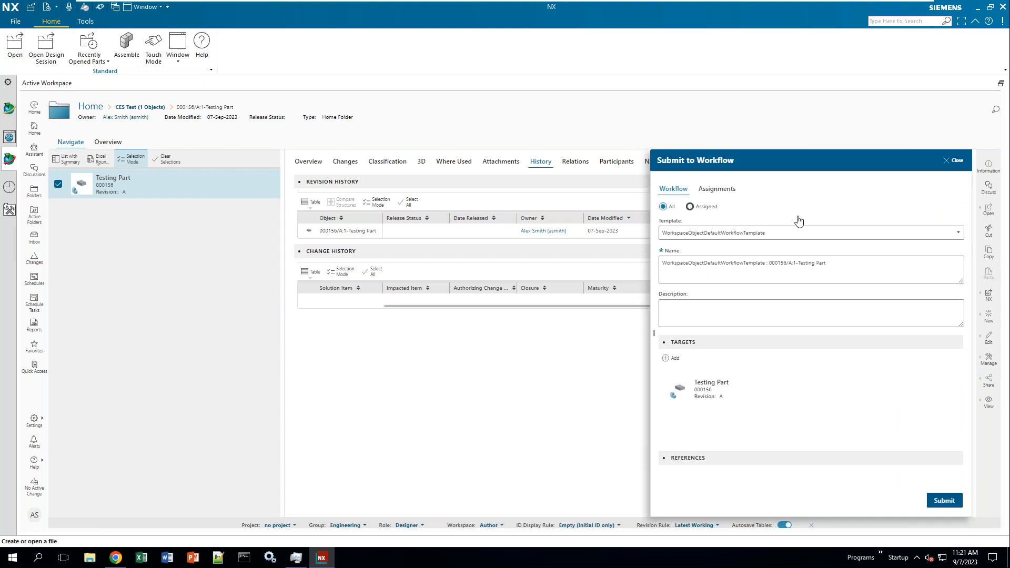
{"action": "left_click", "coordinate": [958, 235]}
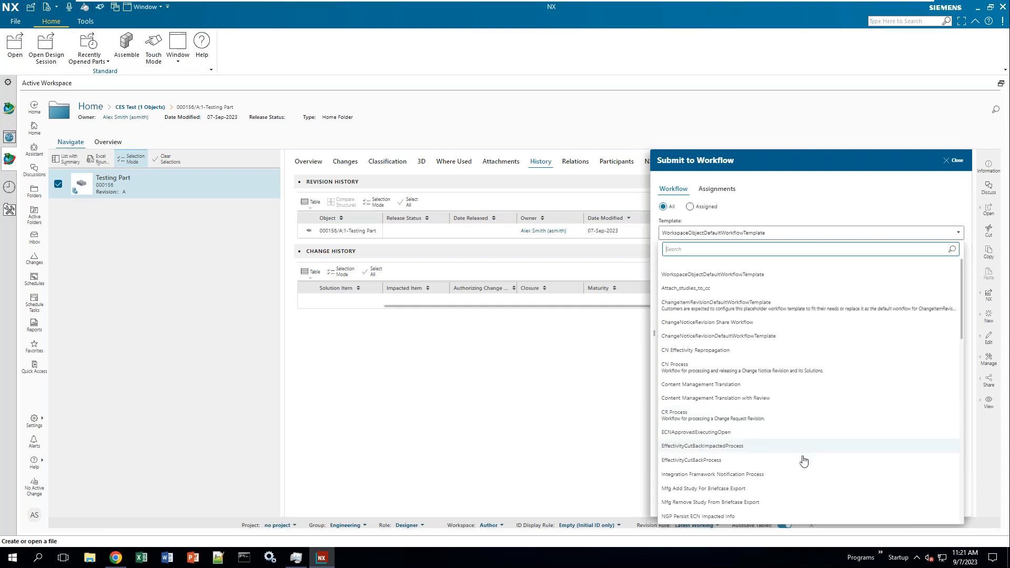
{"action": "scroll", "coordinate": [800, 456], "scroll_direction": "down", "scroll_amount": 1}
{"action": "scroll", "coordinate": [798, 456], "scroll_direction": "down", "scroll_amount": 3}
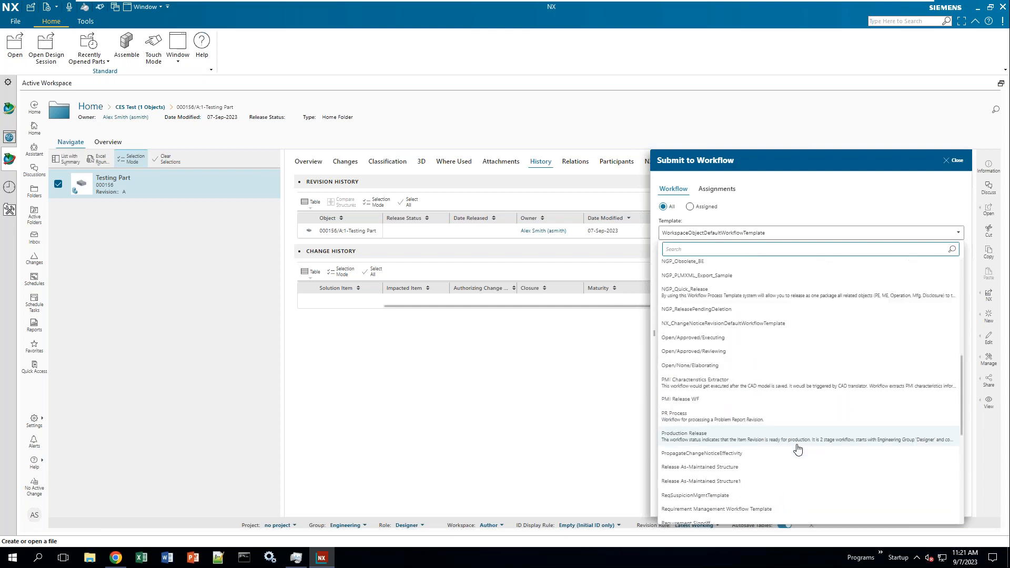
{"action": "left_click", "coordinate": [699, 436]}
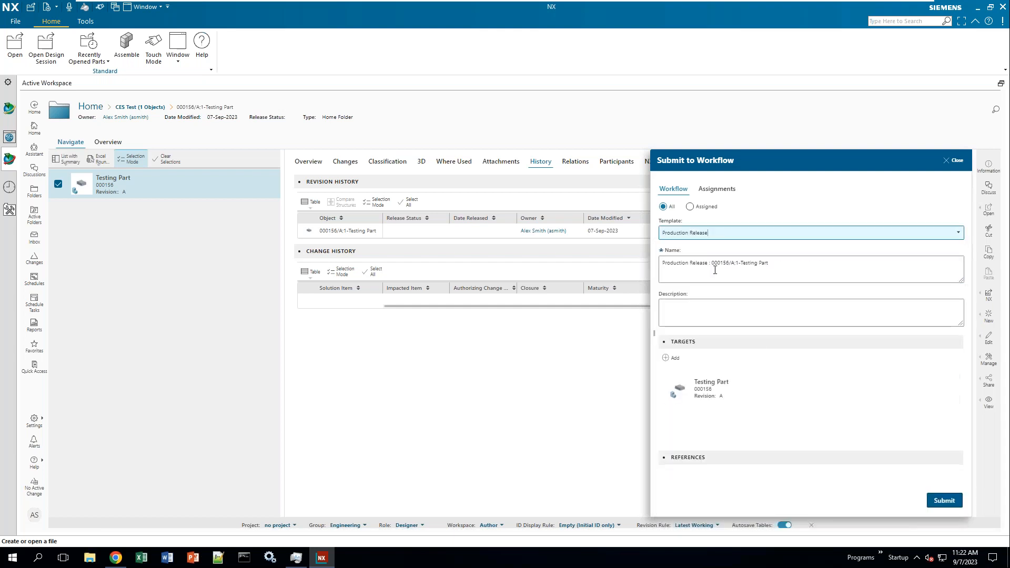
{"action": "left_click_drag", "start_coordinate": [776, 268], "coordinate": [601, 277]}
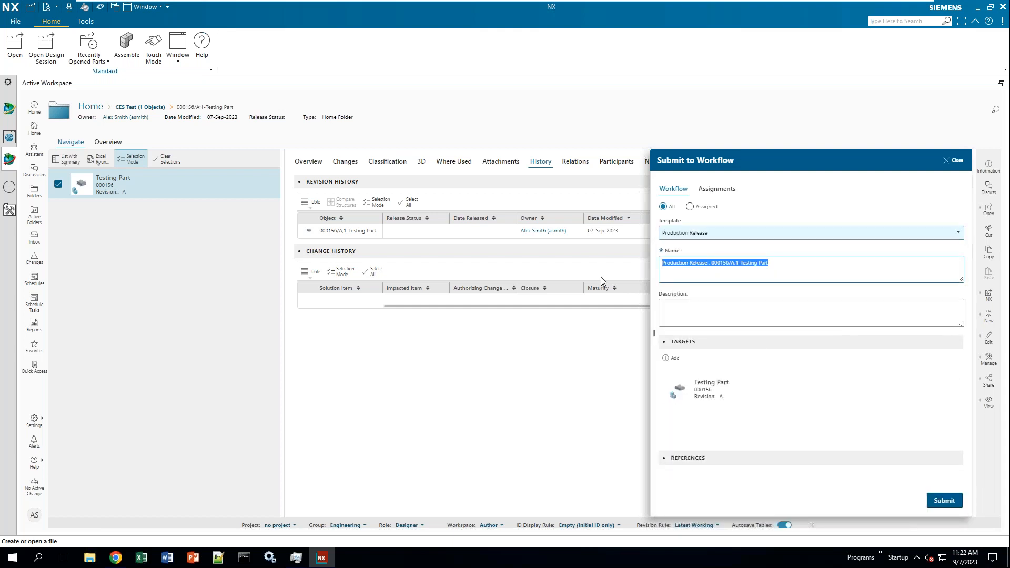
{"action": "left_click", "coordinate": [713, 317]}
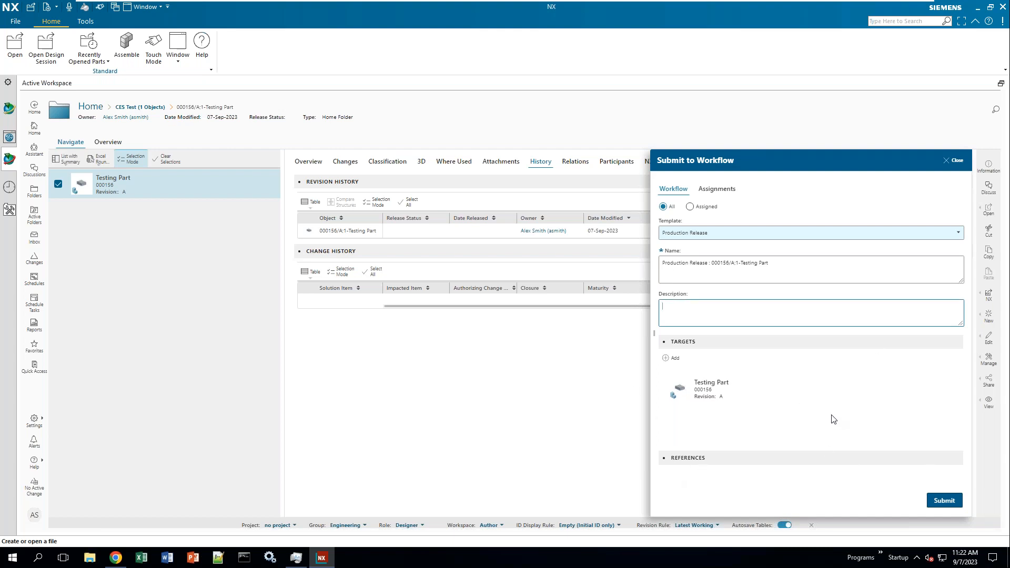
{"action": "left_click", "coordinate": [929, 497]}
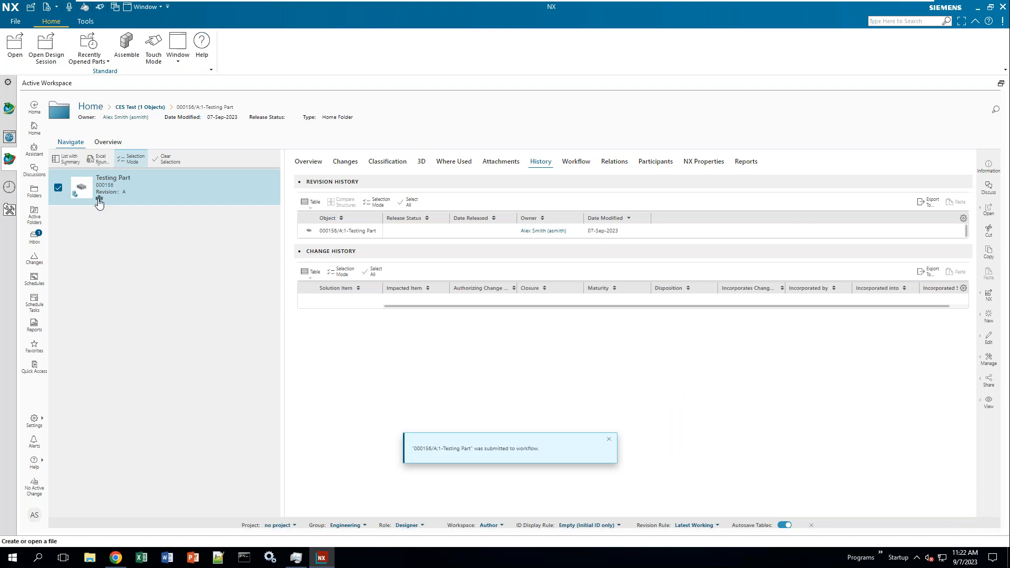
- Approve the Testing Part's perform-signoffs task from the Active Workspace Inbox
{"action": "mouse_move", "coordinate": [104, 201]}
{"action": "left_click", "coordinate": [35, 238]}
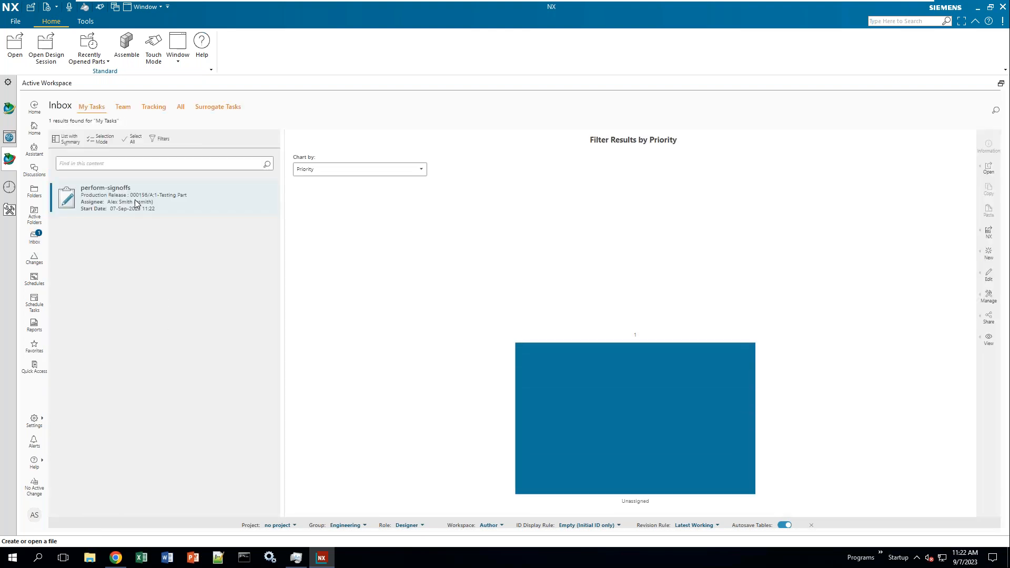
{"action": "left_click", "coordinate": [135, 203]}
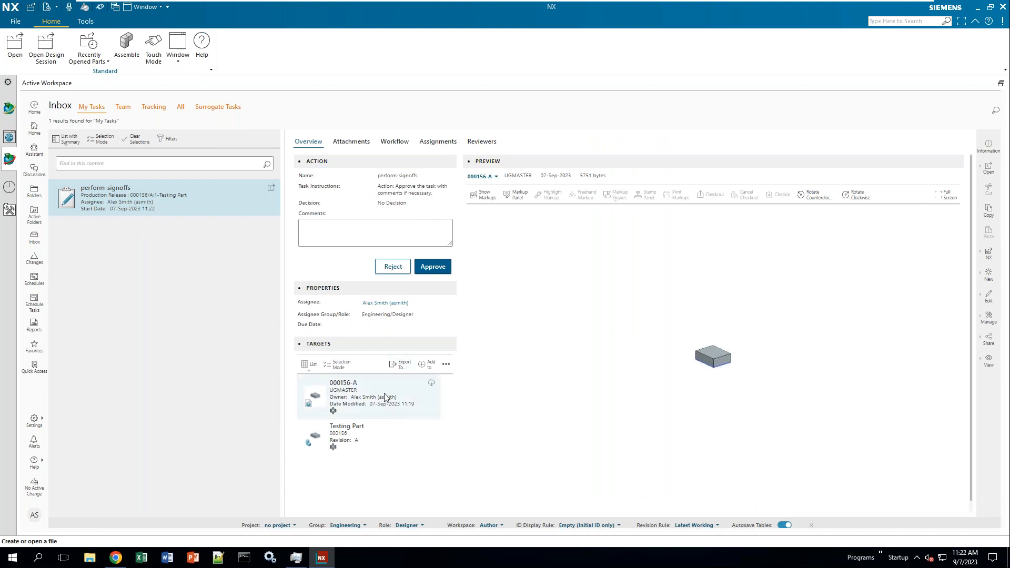
{"action": "left_click", "coordinate": [440, 274]}
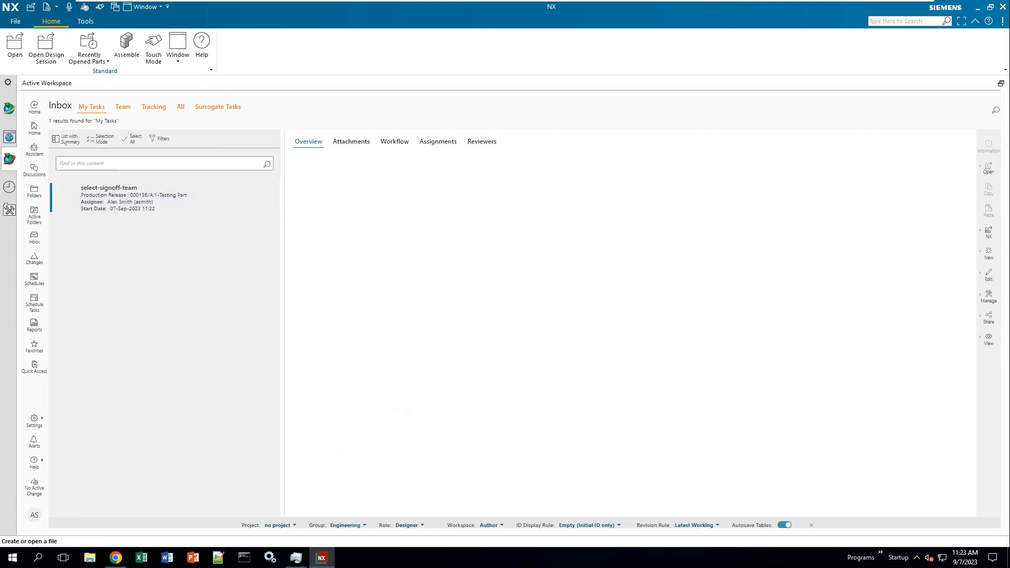
- Assign the Engineering approver/checker as the required reviewer on the select-signoff-team task
{"action": "left_click", "coordinate": [111, 203]}
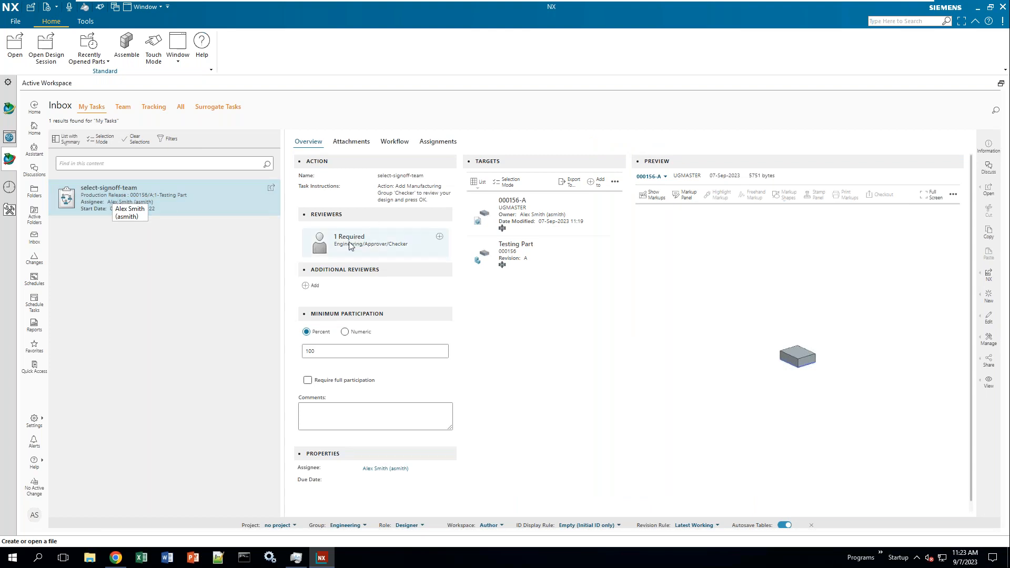
{"action": "left_click", "coordinate": [439, 236]}
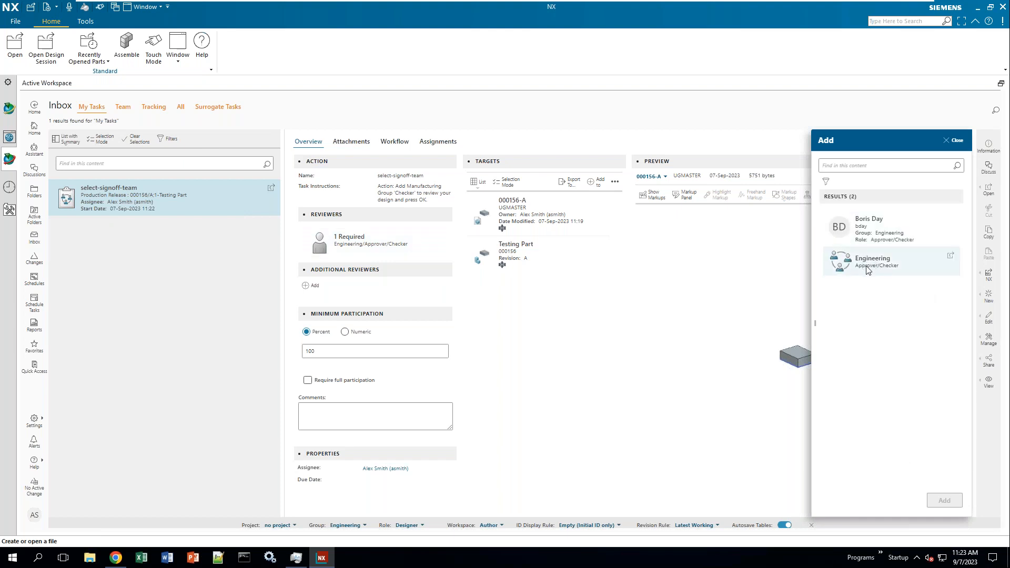
{"action": "left_click", "coordinate": [871, 239]}
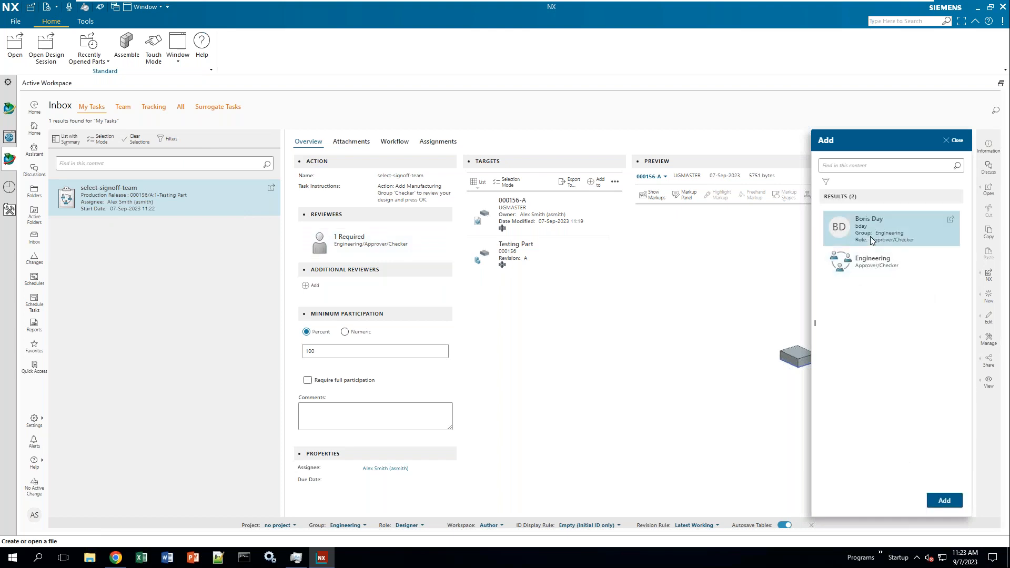
{"action": "left_click", "coordinate": [946, 500]}
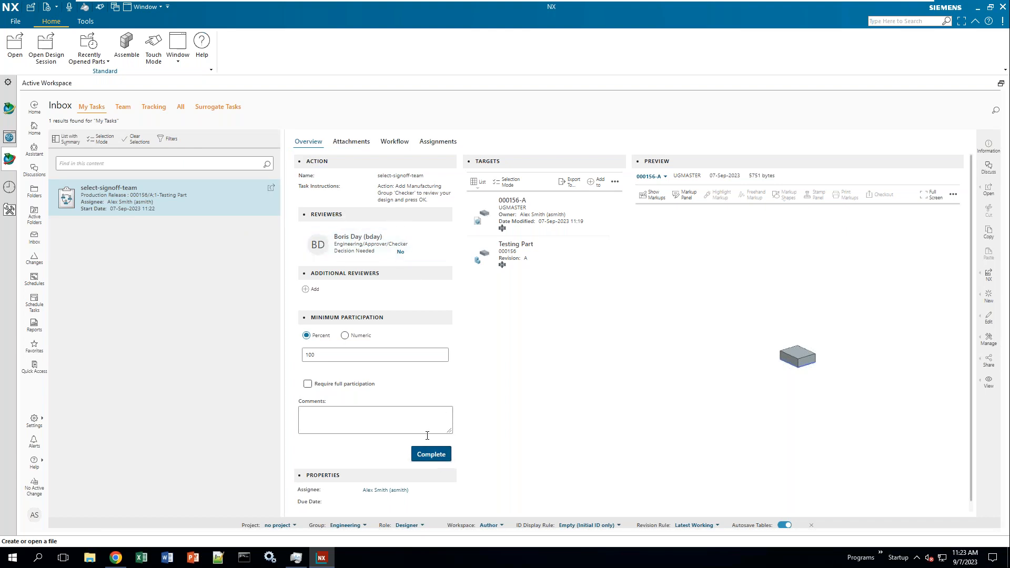
- Complete the sign-off team selection, check the Tracking list, and switch to the Chrome Teamcenter session
{"action": "left_click", "coordinate": [432, 455]}
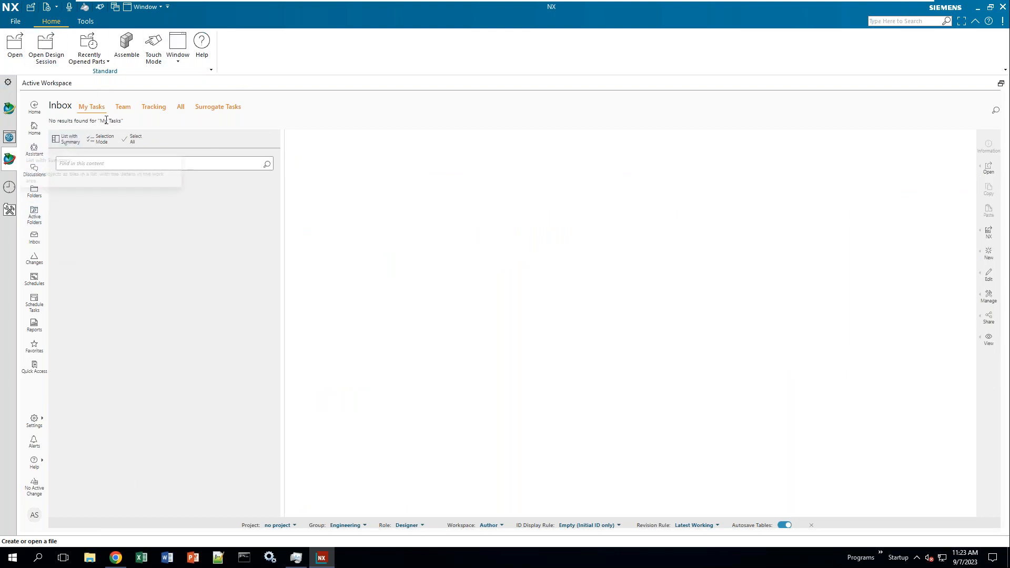
{"action": "left_click", "coordinate": [160, 110]}
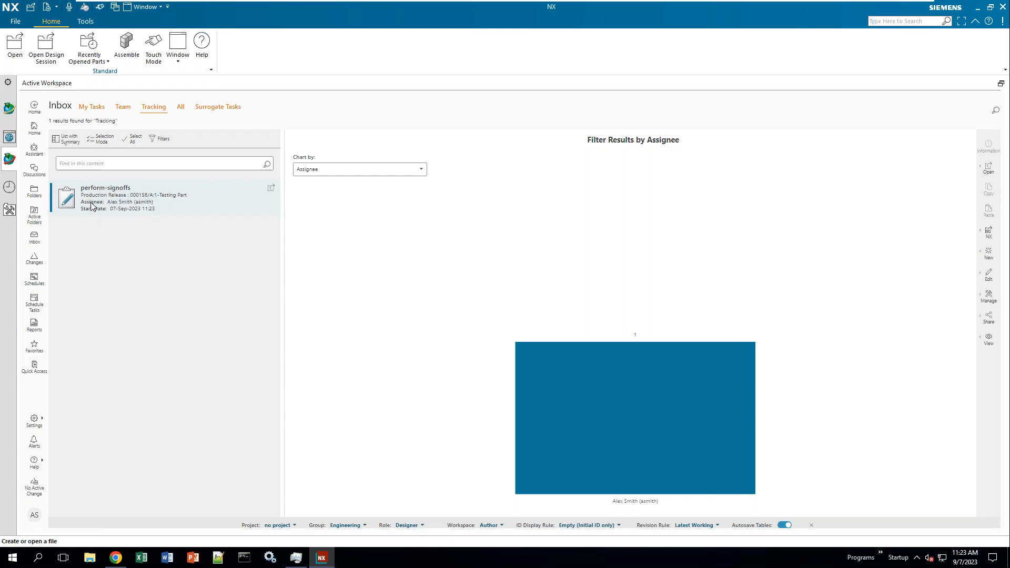
{"action": "left_click", "coordinate": [115, 557]}
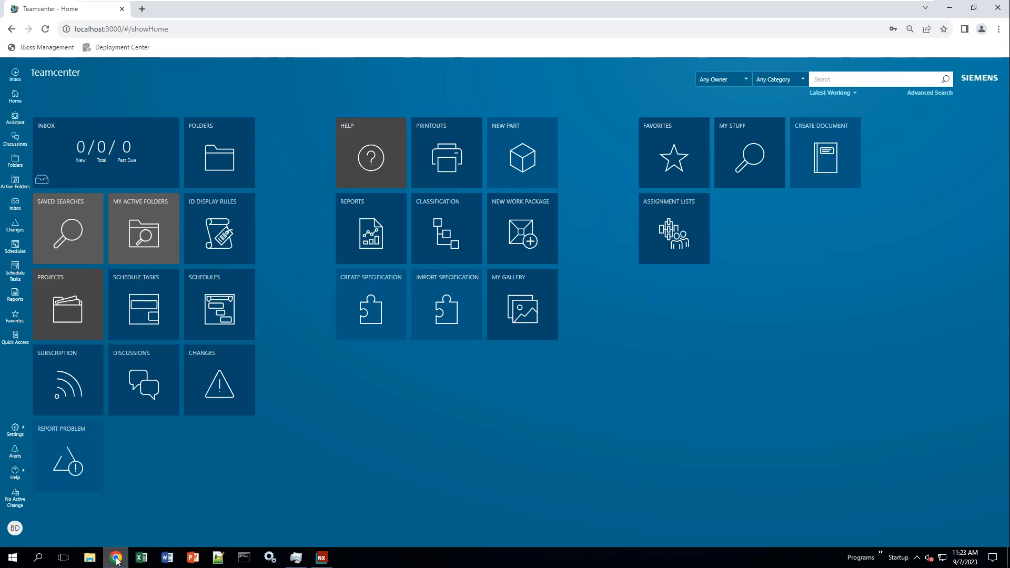
- As reviewer, review the perform-signoffs task and its 000156-A target, then return home to an empty inbox
{"action": "left_click", "coordinate": [45, 29]}
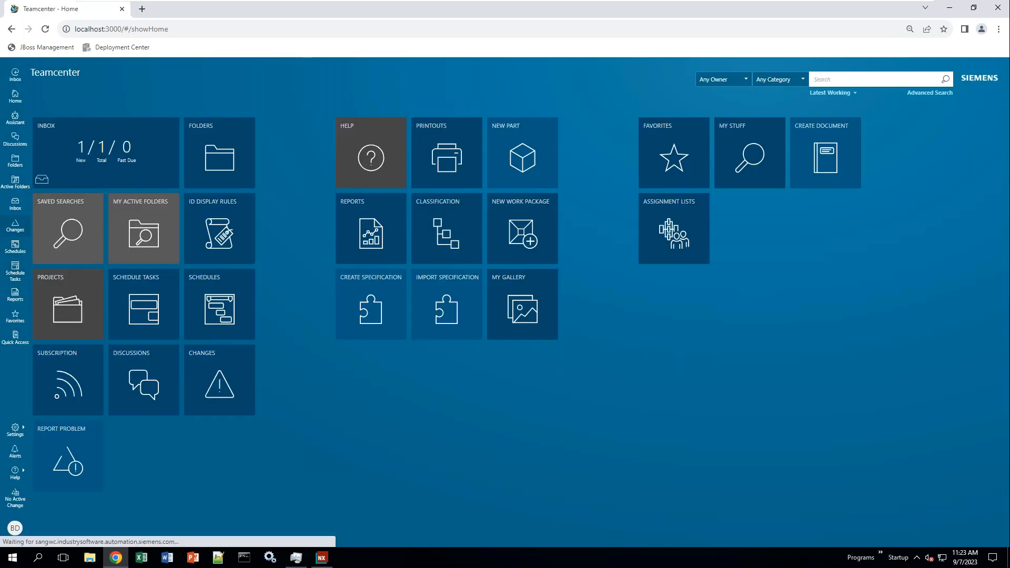
{"action": "left_click", "coordinate": [89, 175]}
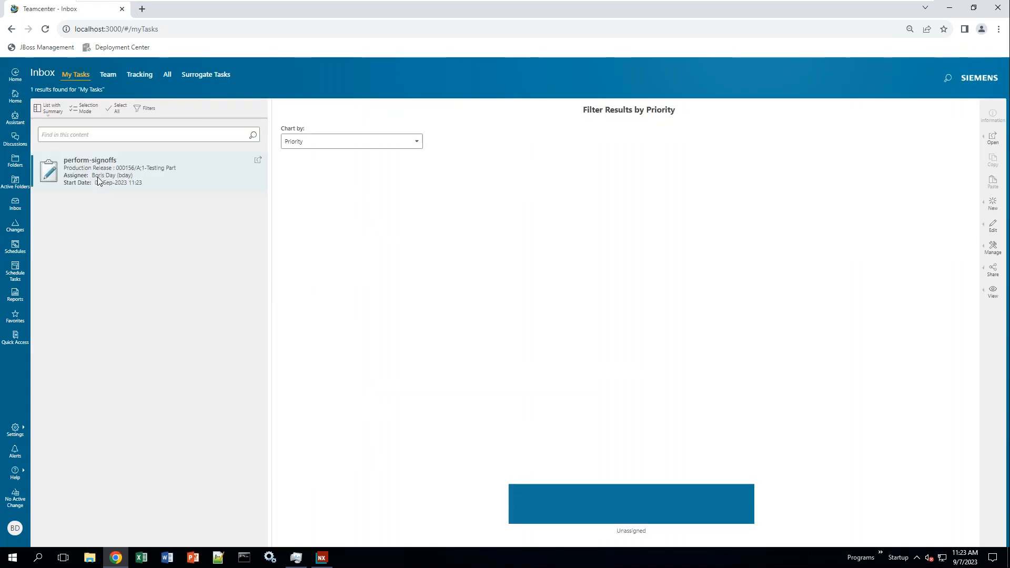
{"action": "left_click", "coordinate": [97, 176]}
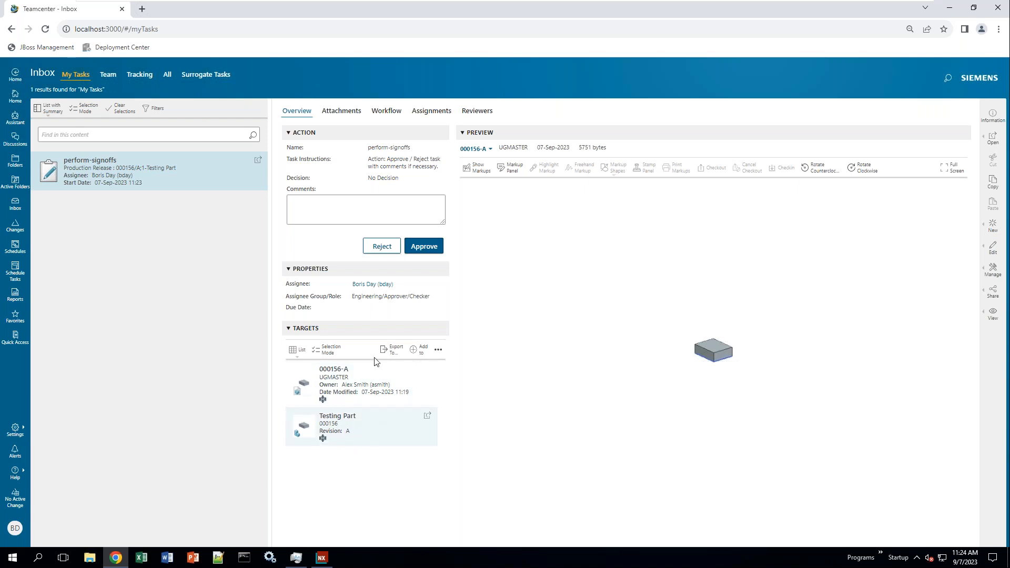
{"action": "left_click", "coordinate": [369, 386]}
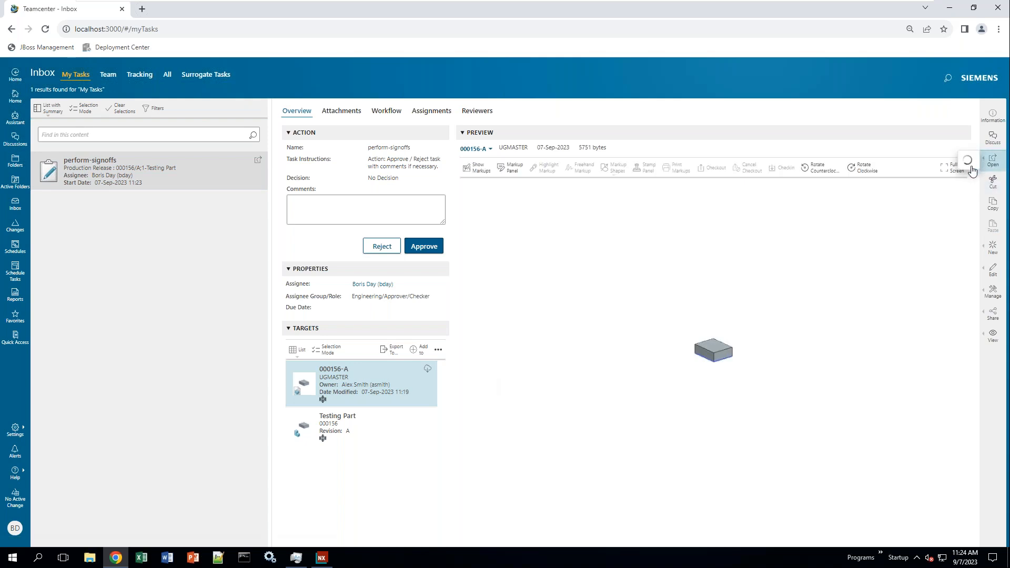
{"action": "left_click", "coordinate": [972, 170]}
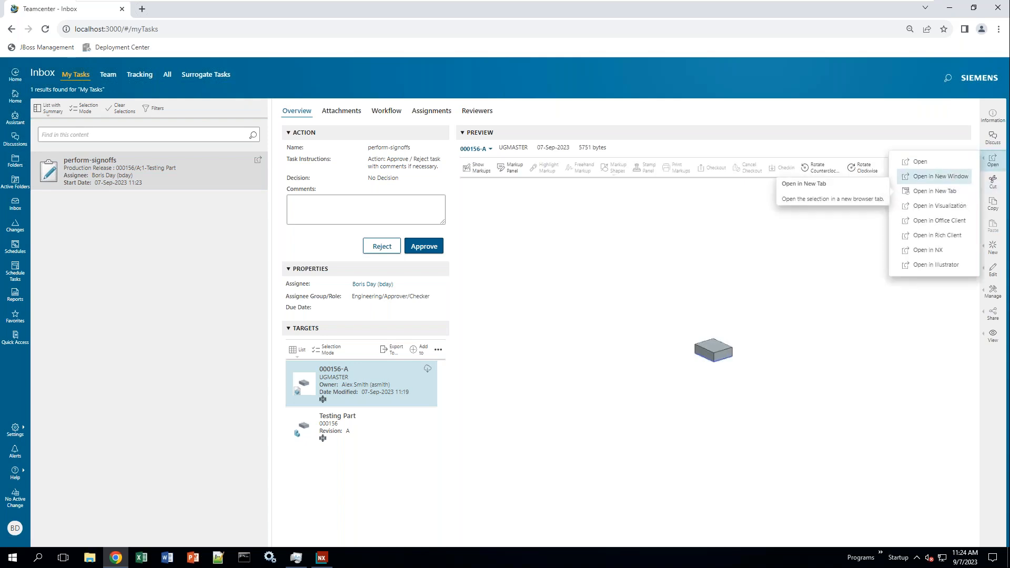
{"action": "left_click", "coordinate": [256, 317]}
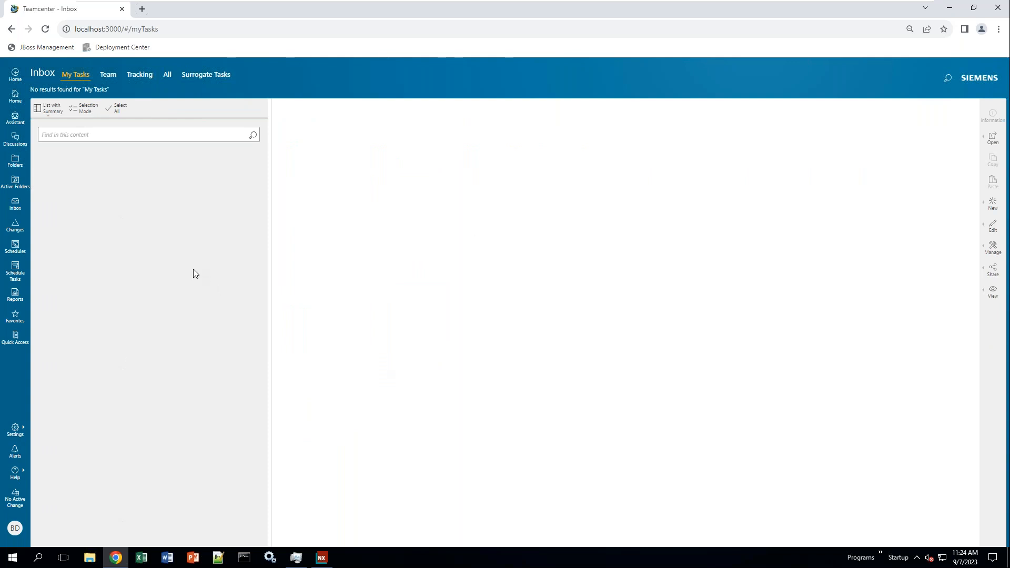
{"action": "left_click", "coordinate": [16, 99]}
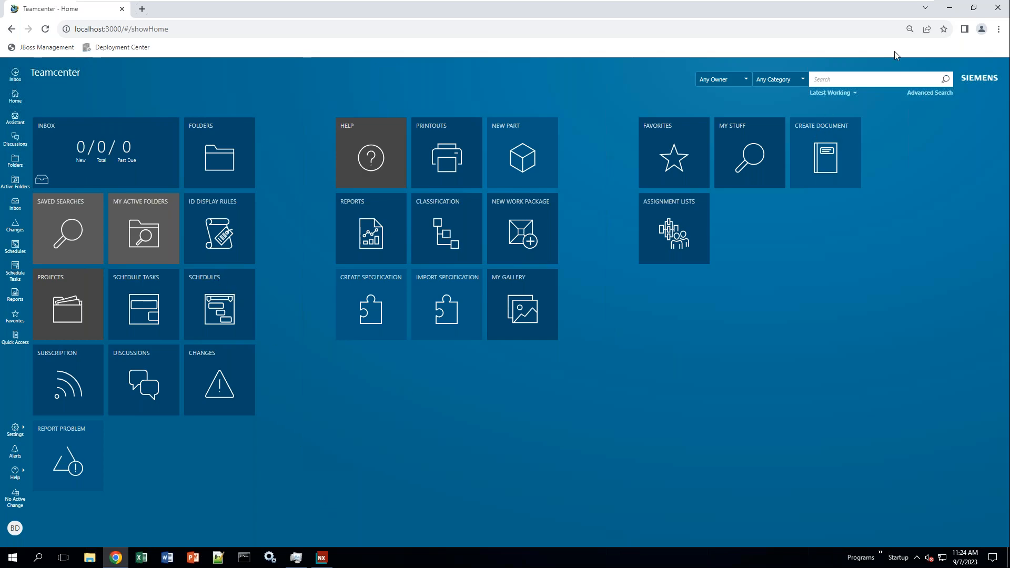
- Back in NX, open Testing Part in CES Test to confirm Release Status 60 and its Workflow history
{"action": "left_click", "coordinate": [949, 8]}
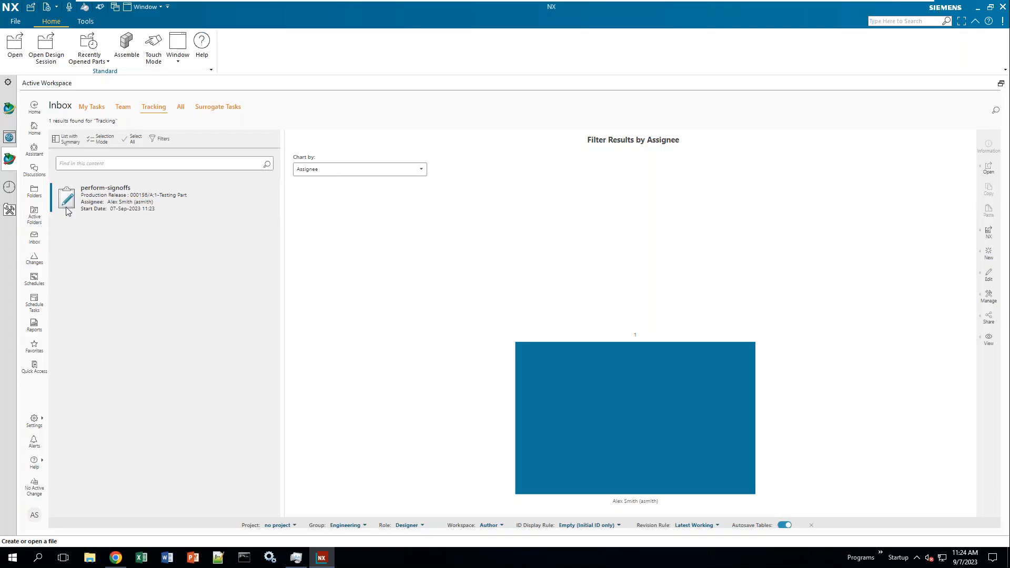
{"action": "left_click", "coordinate": [35, 127]}
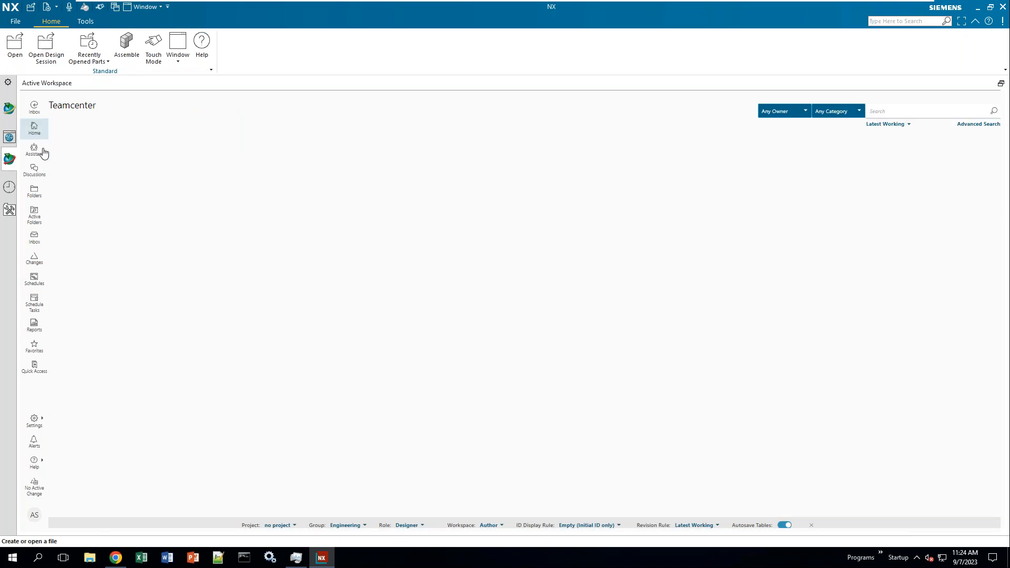
{"action": "left_click", "coordinate": [223, 183]}
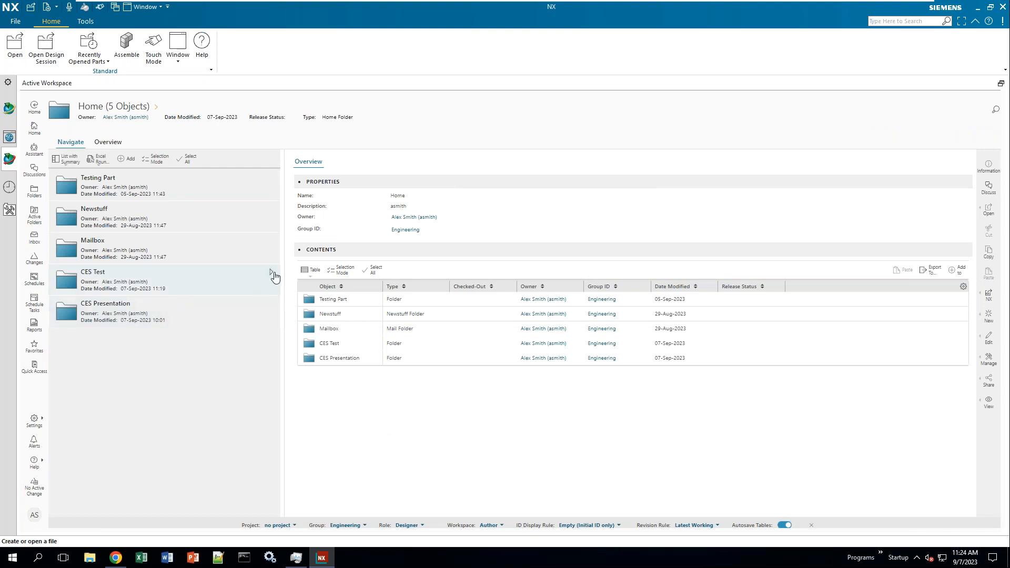
{"action": "left_click", "coordinate": [268, 273]}
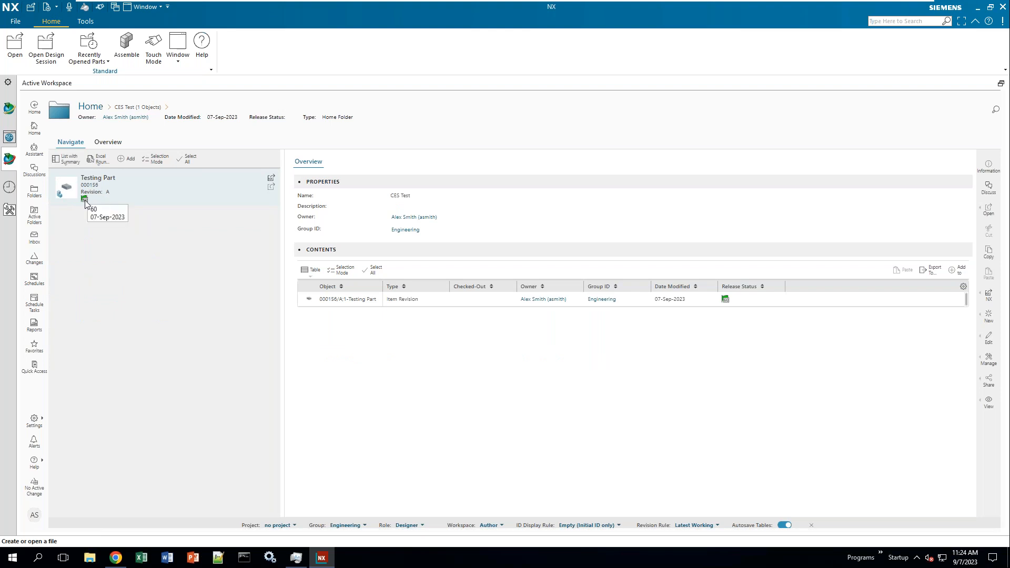
{"action": "left_click", "coordinate": [119, 193]}
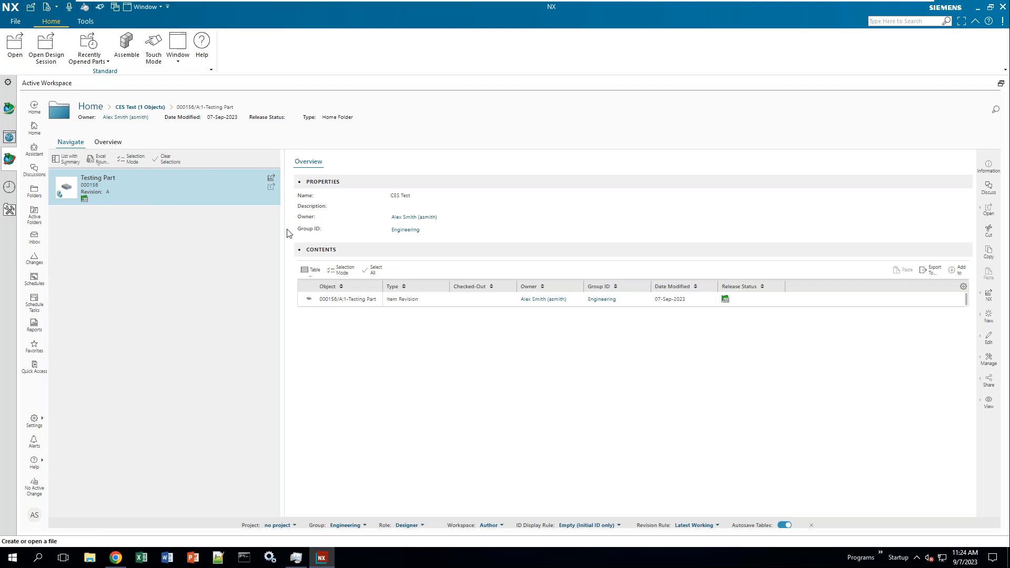
{"action": "left_click", "coordinate": [583, 168]}
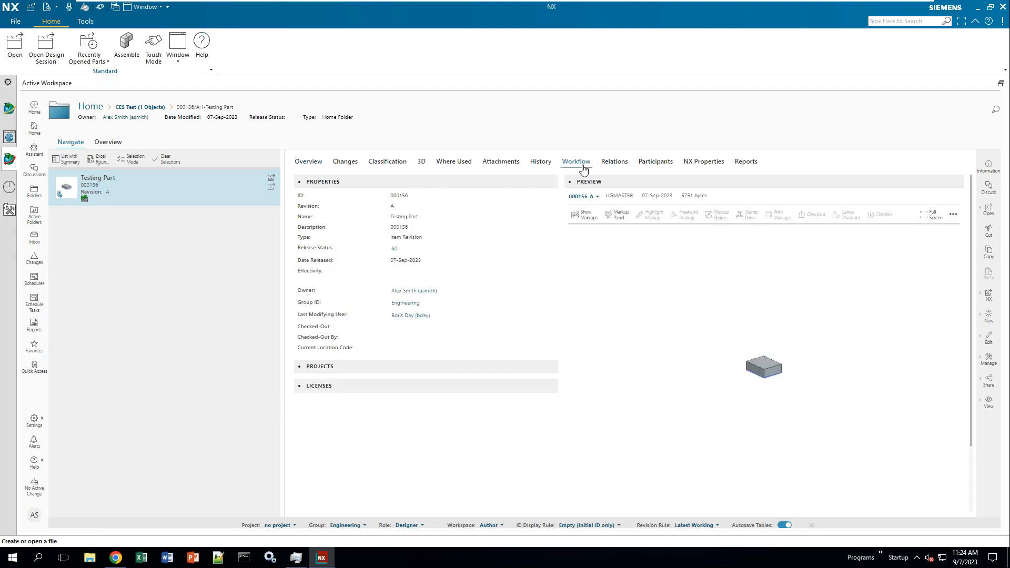